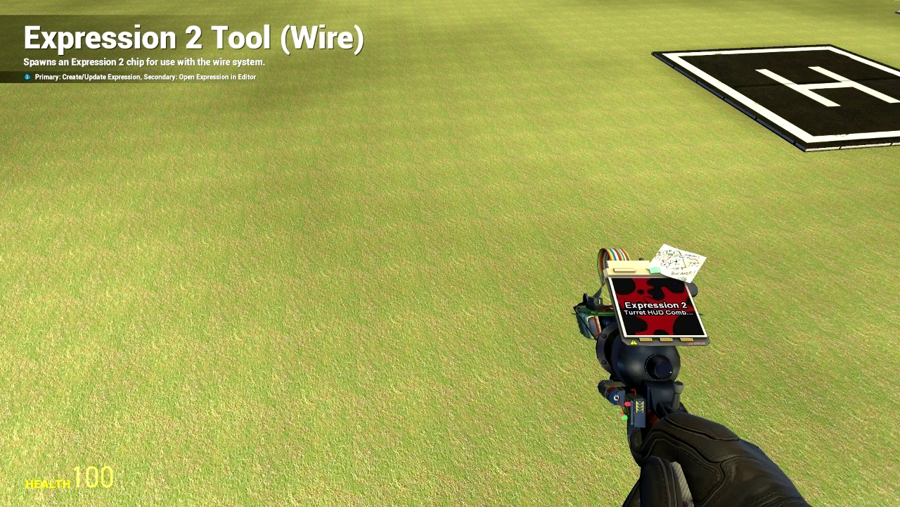
# Step: Review the Turret_HUD_Combo_V2 expression code, covering its inputs, FOV control, and adjustable HUD, gun, camera and turret sound settings
pyautogui.rightClick(450, 253)
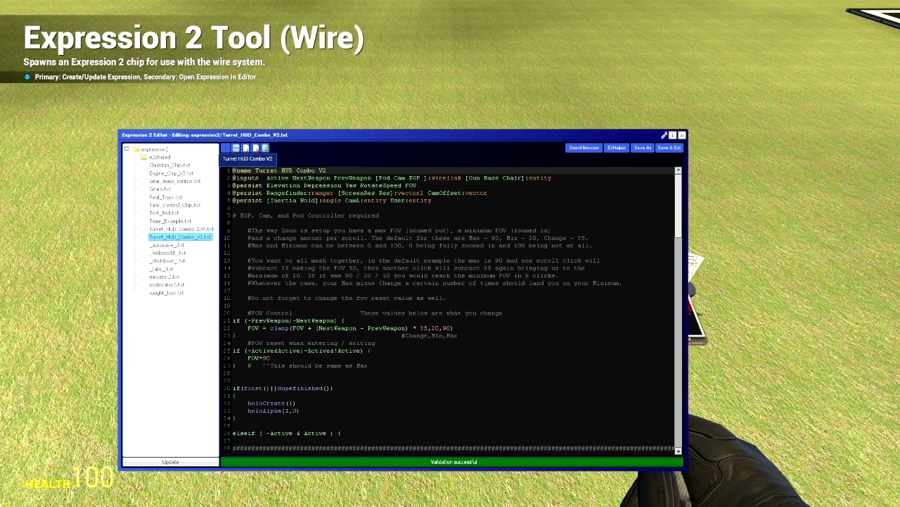
pyautogui.scroll(-10, 451, 310)
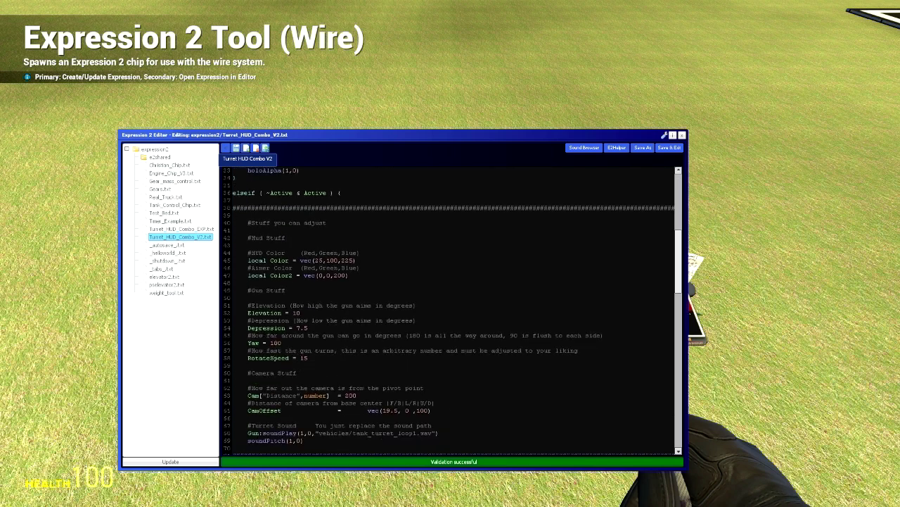
pyautogui.scroll(-1, 450, 309)
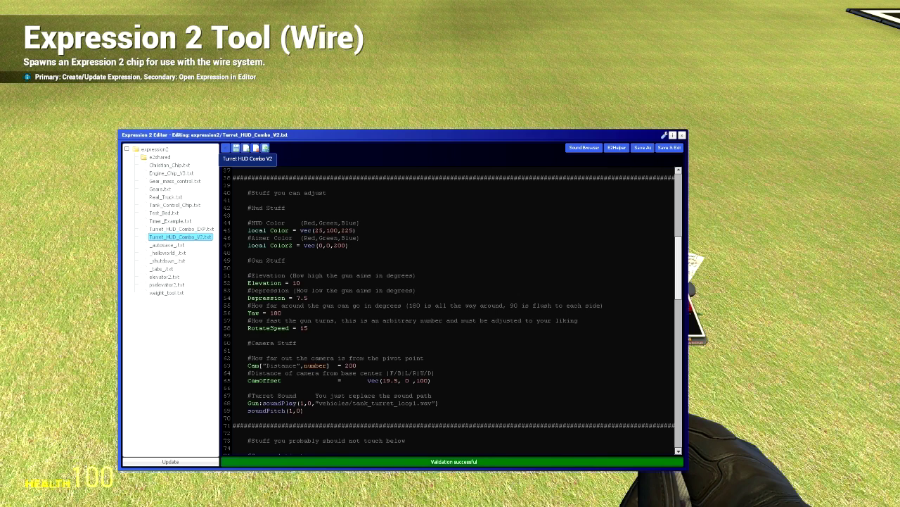
pyautogui.scroll(-5, 453, 310)
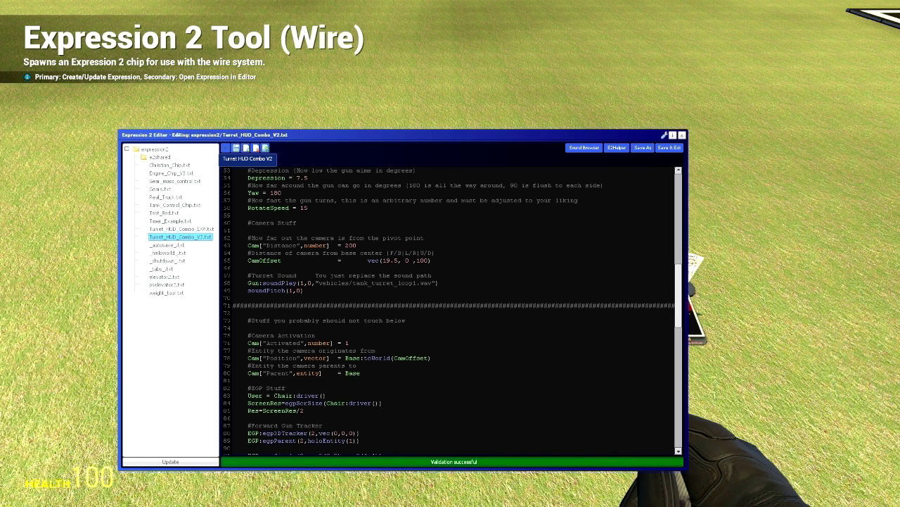
pyautogui.scroll(1, 453, 306)
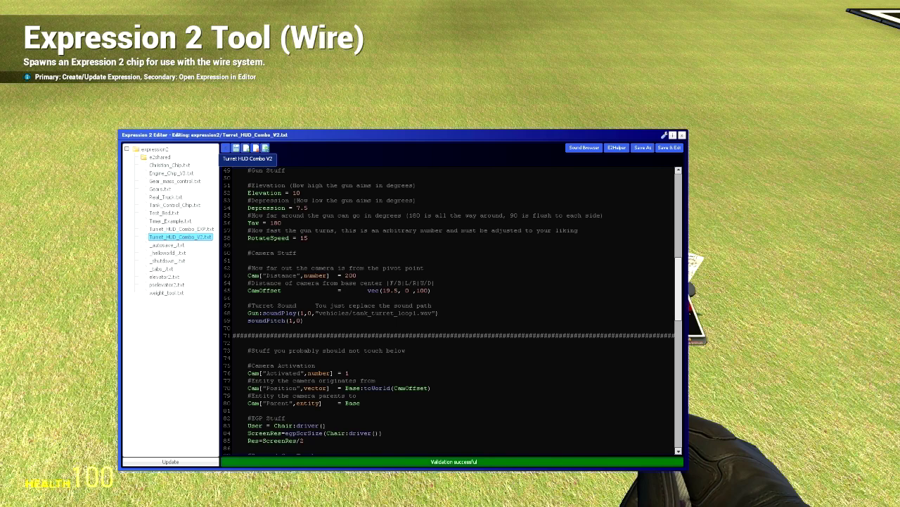
pyautogui.scroll(-8, 453, 306)
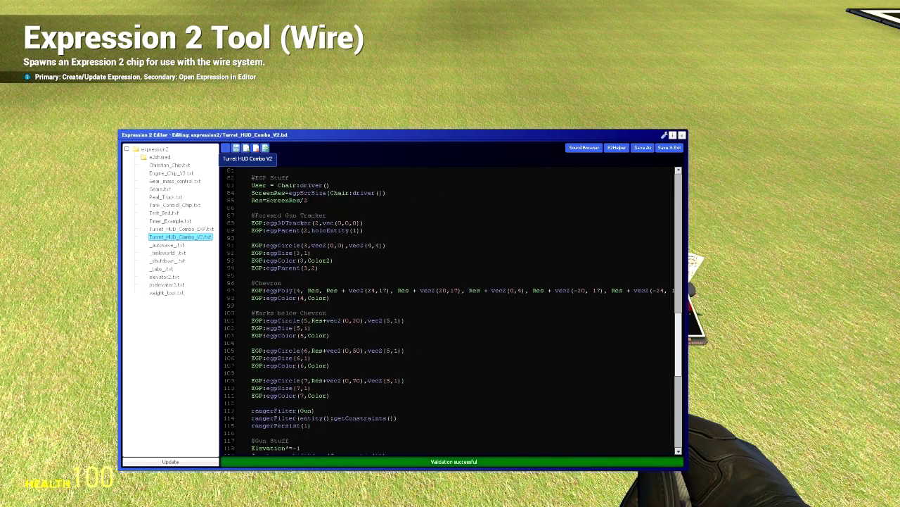
pyautogui.scroll(-10, 453, 306)
pyautogui.scroll(-1, 453, 306)
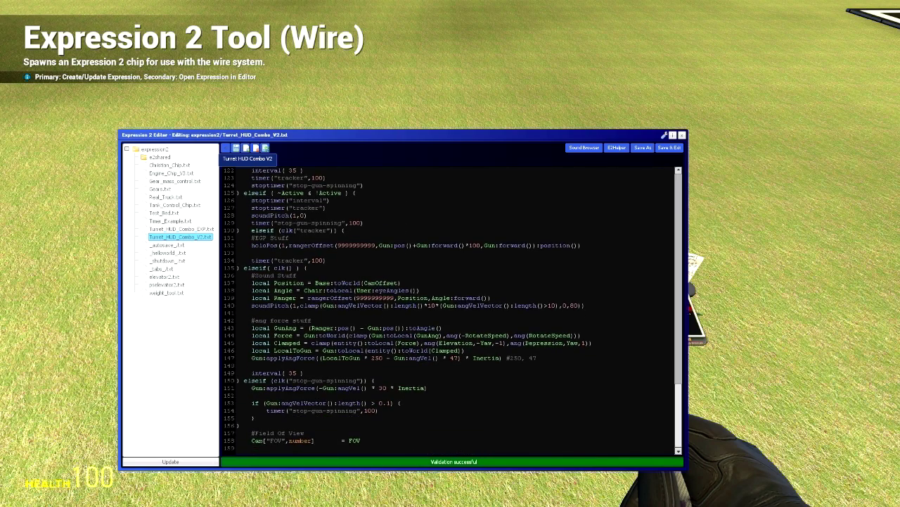
pyautogui.scroll(20, 453, 306)
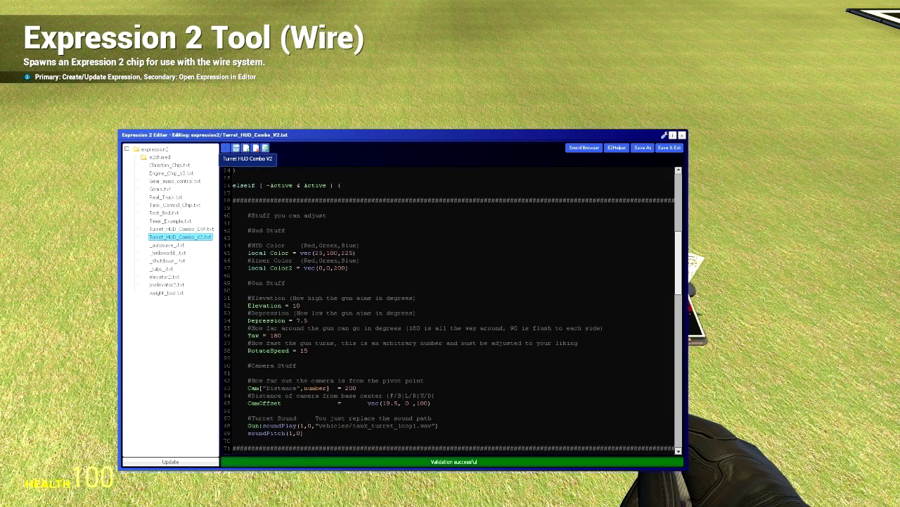
pyautogui.scroll(9, 453, 306)
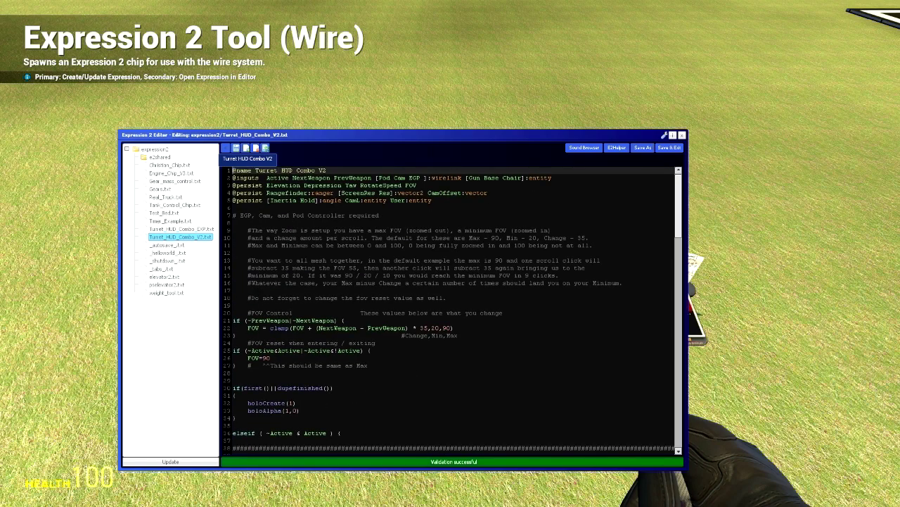
pyautogui.click(681, 135)
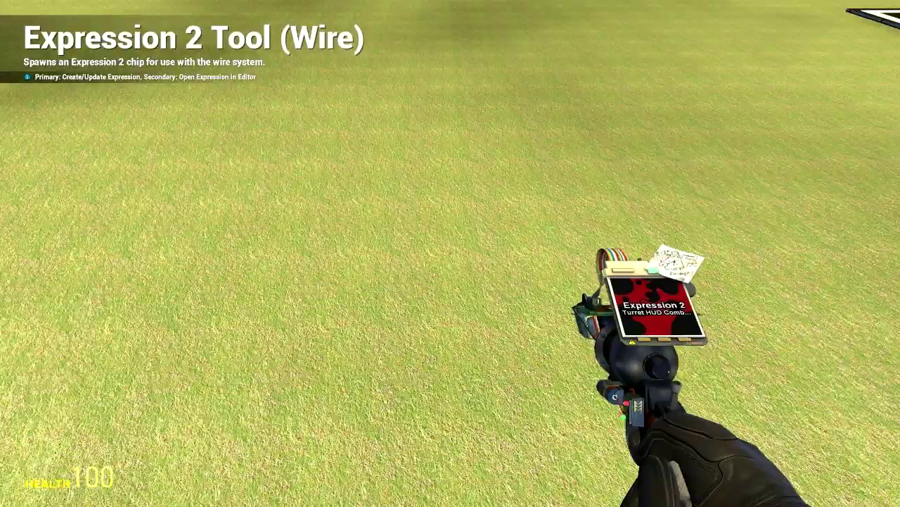
# Step: Paste the loaded tank duplication onto the grass with Advanced Duplicator 2
pyautogui.press('q')
pyautogui.click(609, 34)
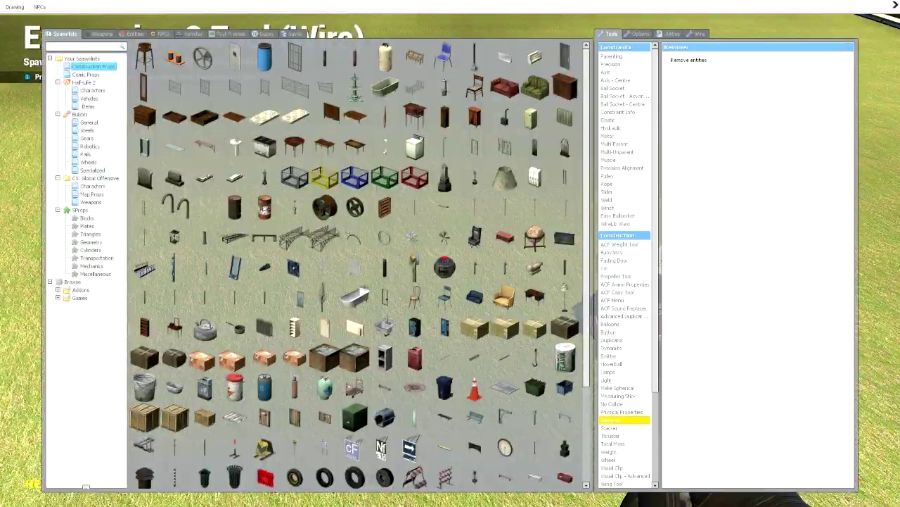
pyautogui.click(619, 316)
pyautogui.click(450, 253)
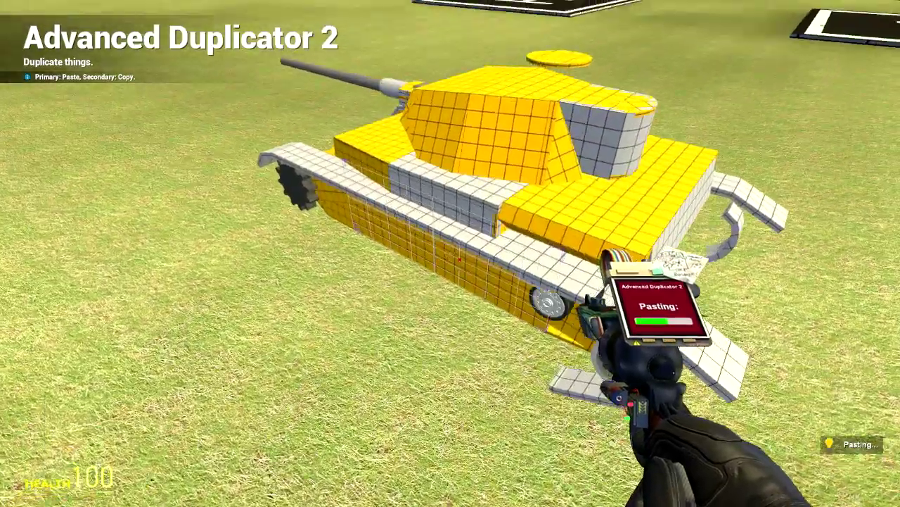
# Step: Position the wire camera controller next to the red pod controller on the grass beside the tank
pyautogui.press('q')
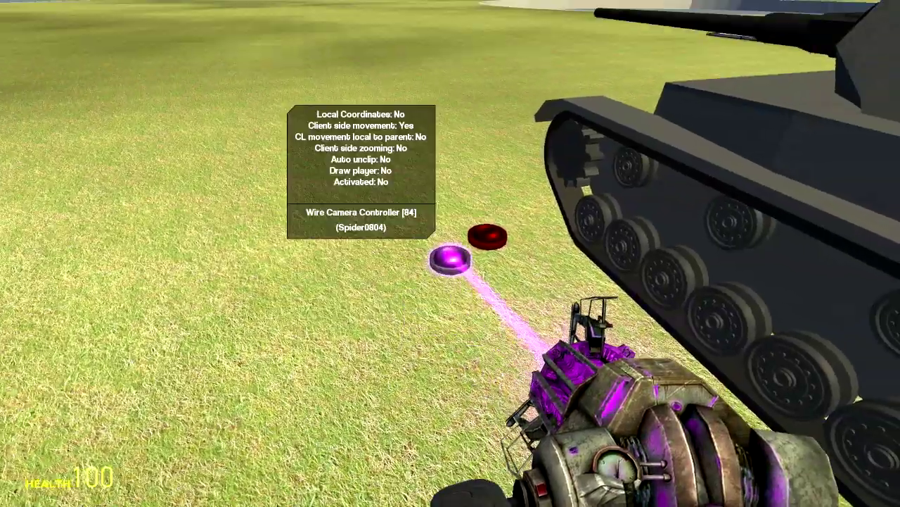
pyautogui.press('w')
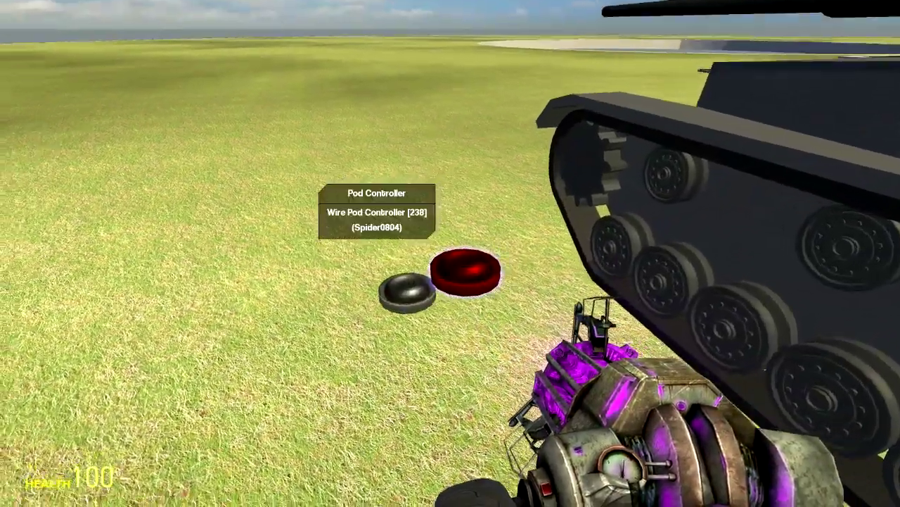
pyautogui.click(450, 253)
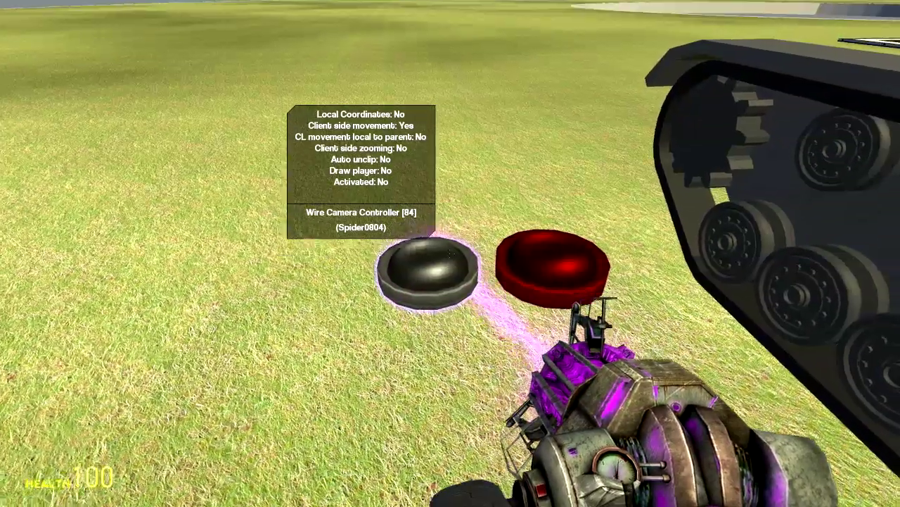
pyautogui.press('s')
# Step: Link the camera controller to the prisoner pod seat inside the tank with the Cam Controller tool, keeping client side movement enabled
pyautogui.press('6')
pyautogui.press('w')
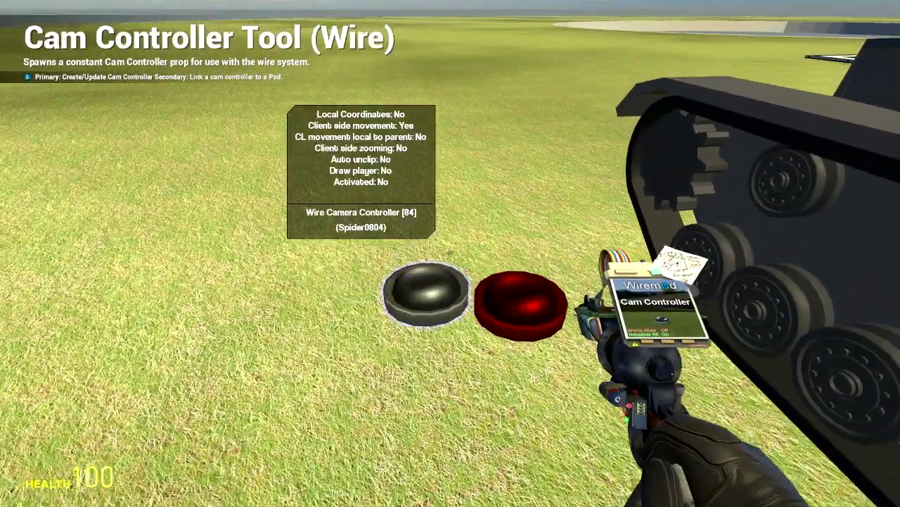
pyautogui.press('s')
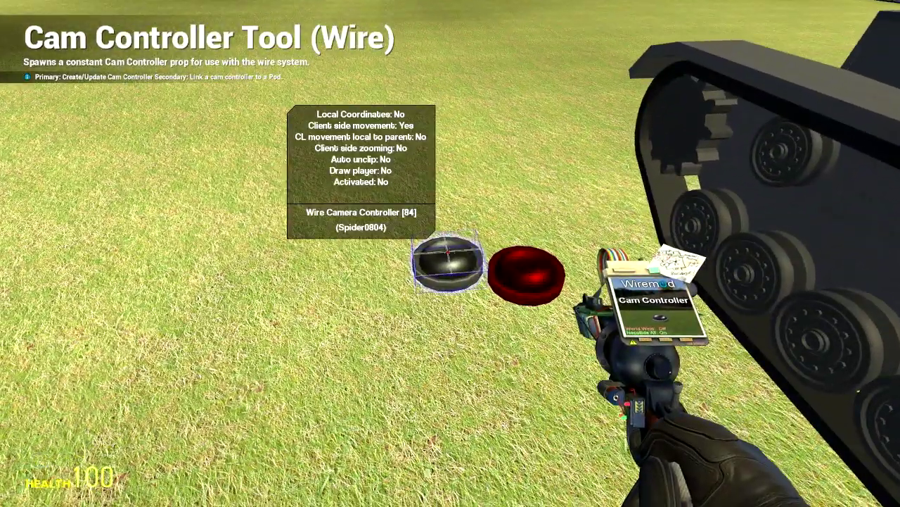
pyautogui.press('q')
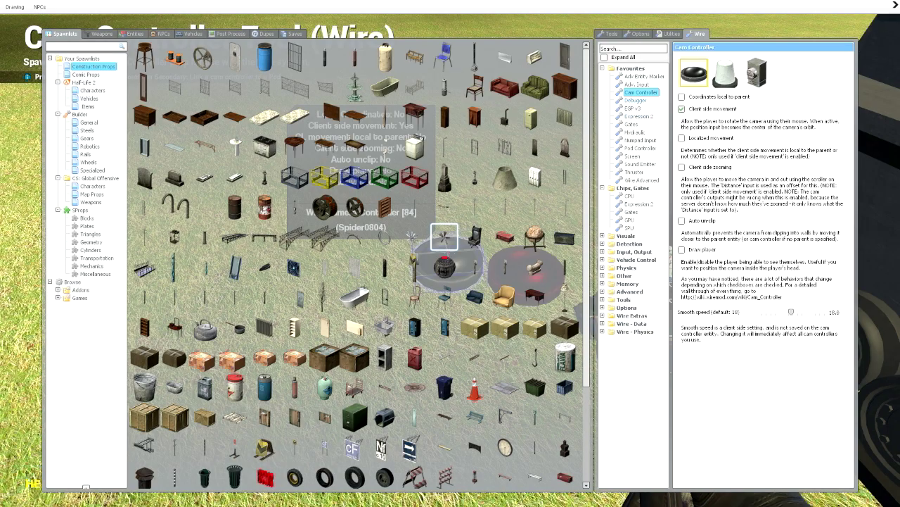
pyautogui.press('q')
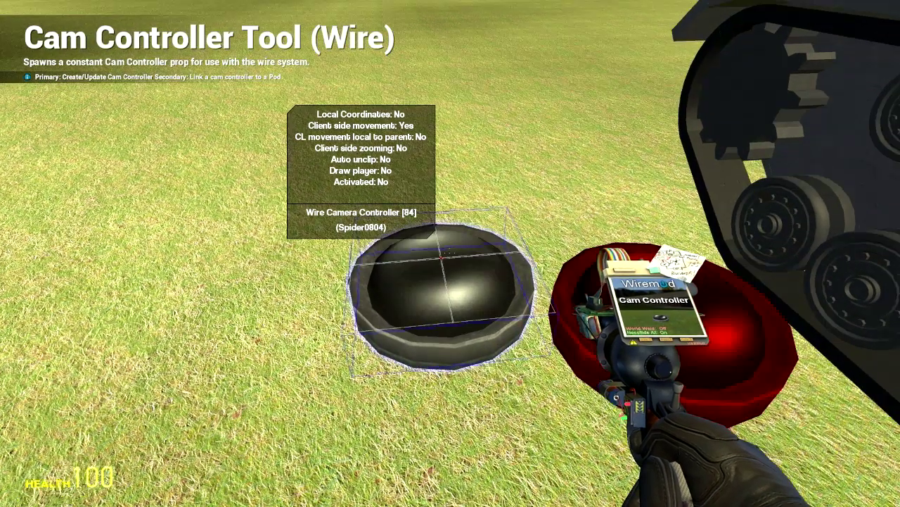
pyautogui.press('s')
pyautogui.press('w')
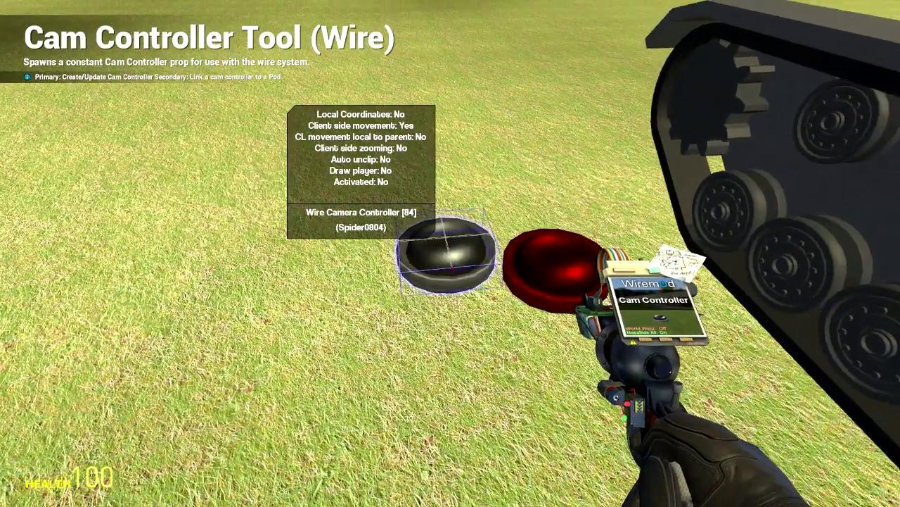
pyautogui.rightClick(450, 254)
pyautogui.press('w')
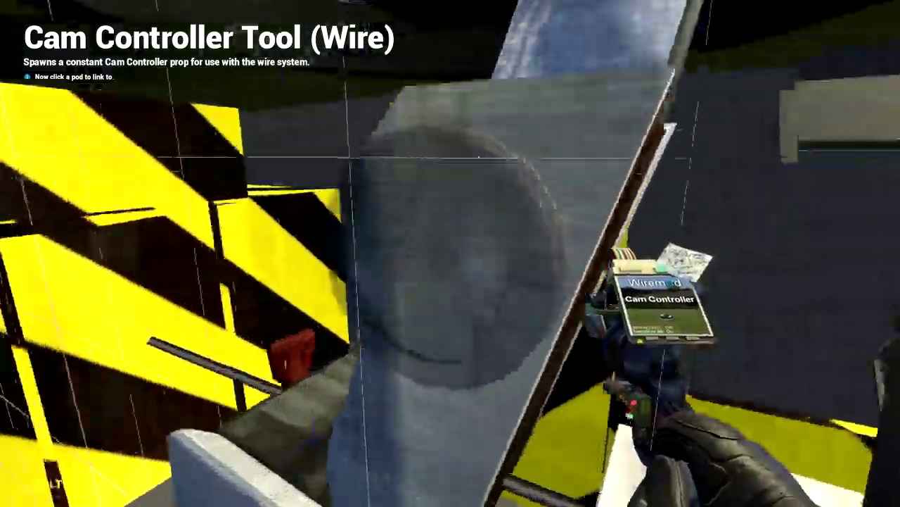
pyautogui.rightClick(450, 253)
pyautogui.press('s')
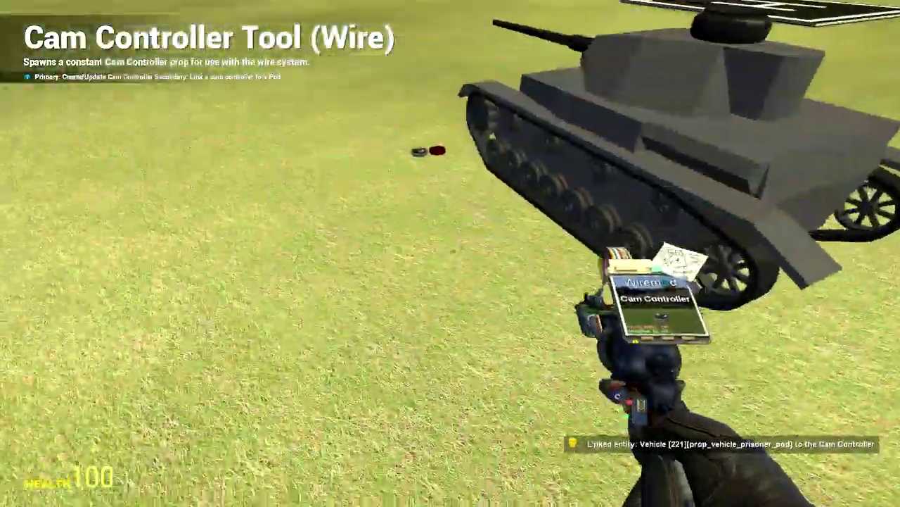
# Step: Place an EGP v3 HUD near the tank and link it to the prisoner pod seat inside
pyautogui.press('q')
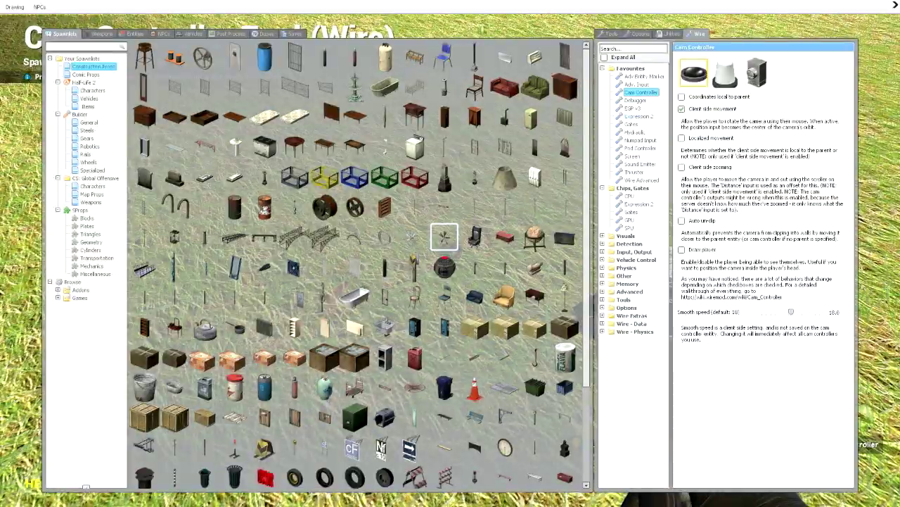
pyautogui.click(632, 109)
pyautogui.press('w')
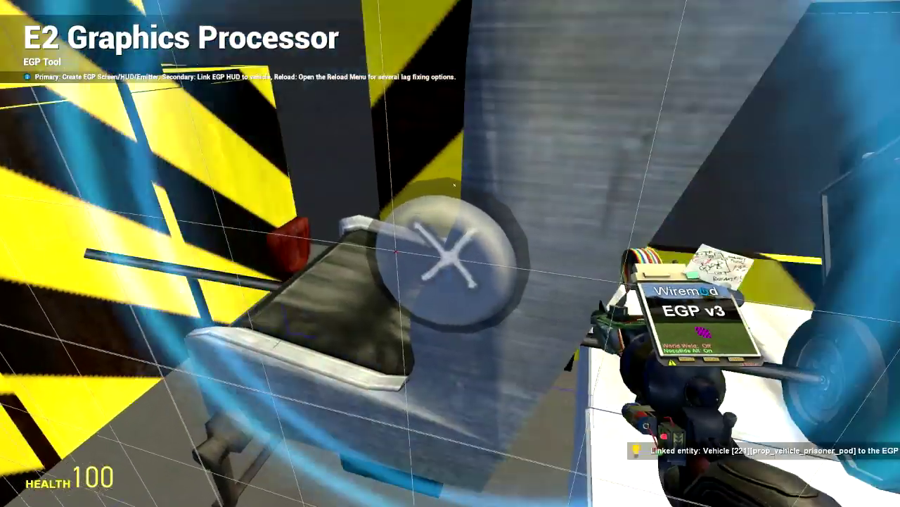
# Step: Spawn the Turret HUD Combo V2 Expression 2 chip and move it onto the grass beside the pod controller
pyautogui.press('q')
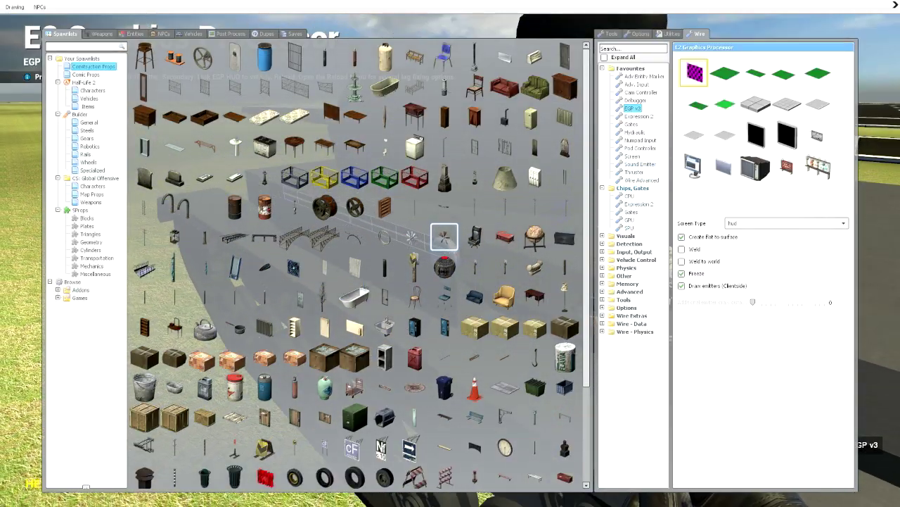
pyautogui.click(639, 116)
pyautogui.press('q')
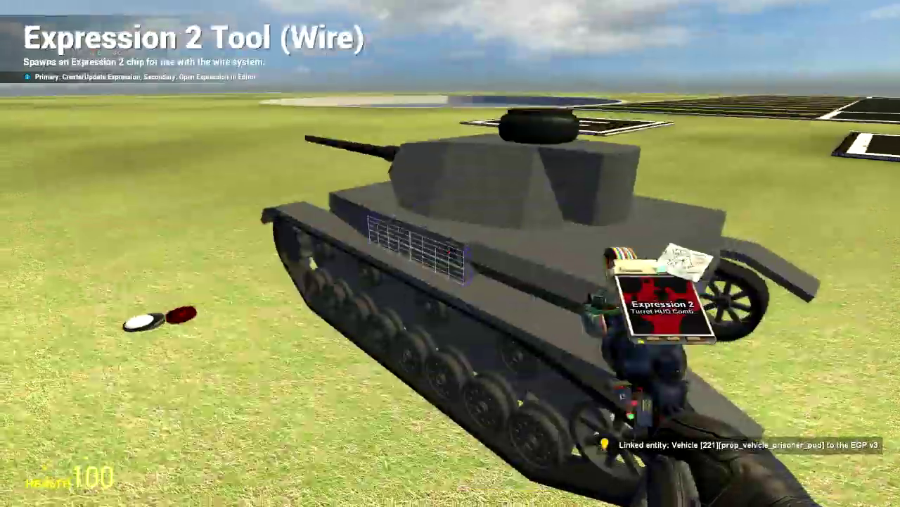
pyautogui.click(450, 254)
pyautogui.press('1')
pyautogui.moveTo(450, 253)
pyautogui.mouseDown()
pyautogui.moveTo(561, 298)
pyautogui.moveTo(410, 268)
pyautogui.moveTo(452, 234)
pyautogui.moveTo(436, 259)
pyautogui.moveTo(462, 248)
pyautogui.mouseUp()
pyautogui.press('w')
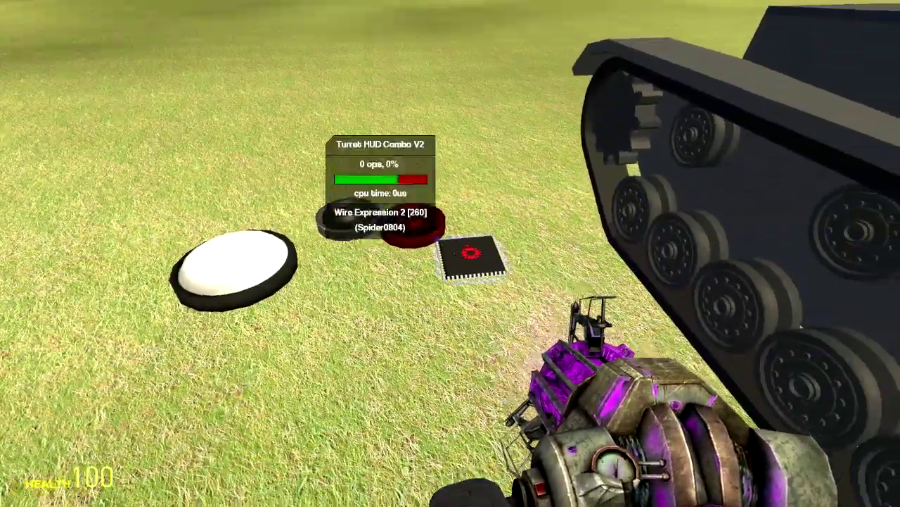
pyautogui.moveTo(450, 253); pyautogui.dragTo(450, 253)
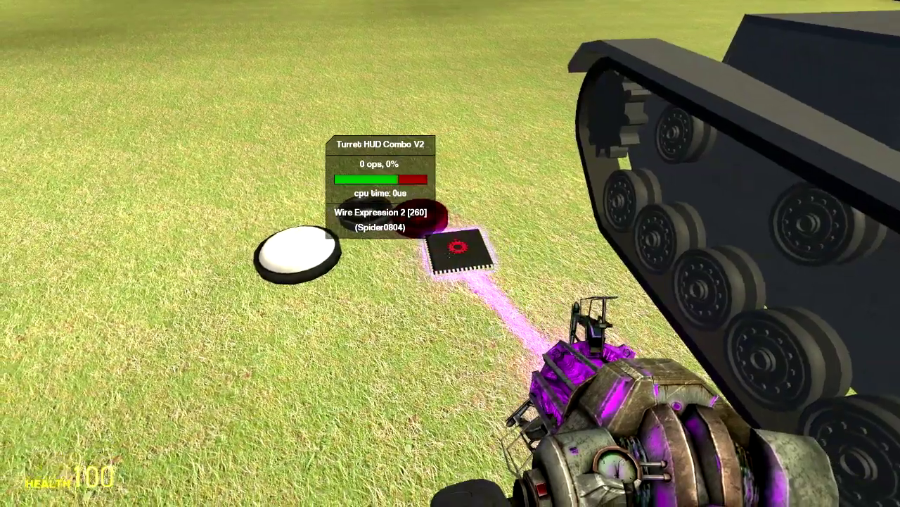
# Step: Wire the Turret HUD Combo V2 chip's Active, NextWeapon, PrevWeapon and Pod inputs to the pod controller's matching outputs and wirelink using the Advanced Wiring Tool
pyautogui.press('6')
pyautogui.press('q')
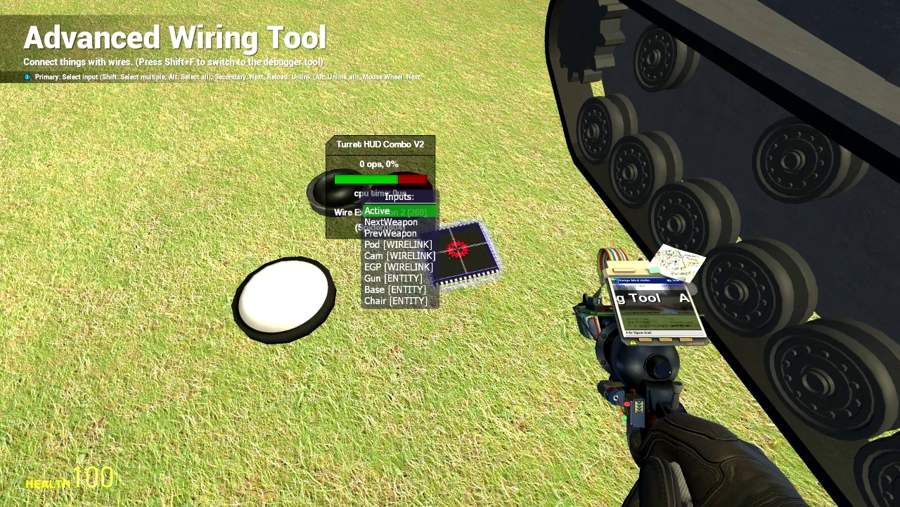
pyautogui.keyDown('shift'); pyautogui.click(450, 254); pyautogui.keyUp('shift')
pyautogui.scroll(-1, 450, 254)
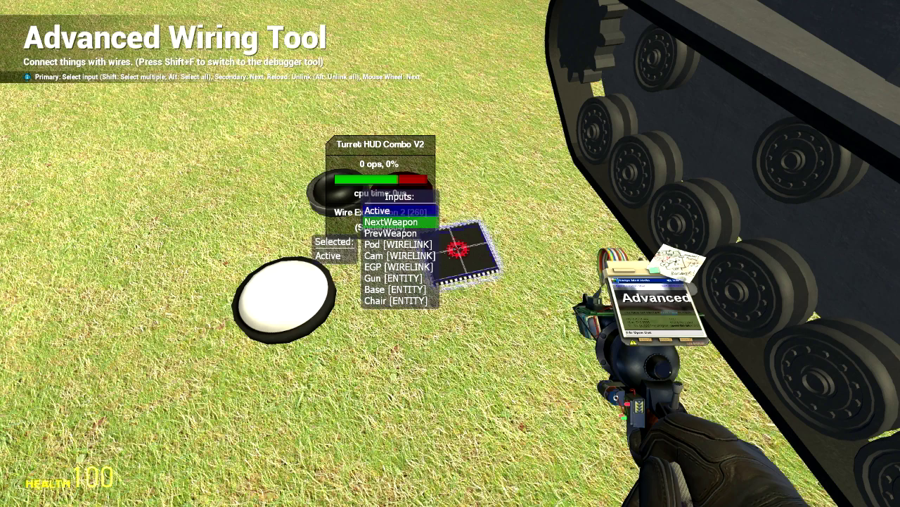
pyautogui.keyDown('shift'); pyautogui.click(450, 253); pyautogui.keyUp('shift')
pyautogui.scroll(-1, 450, 253)
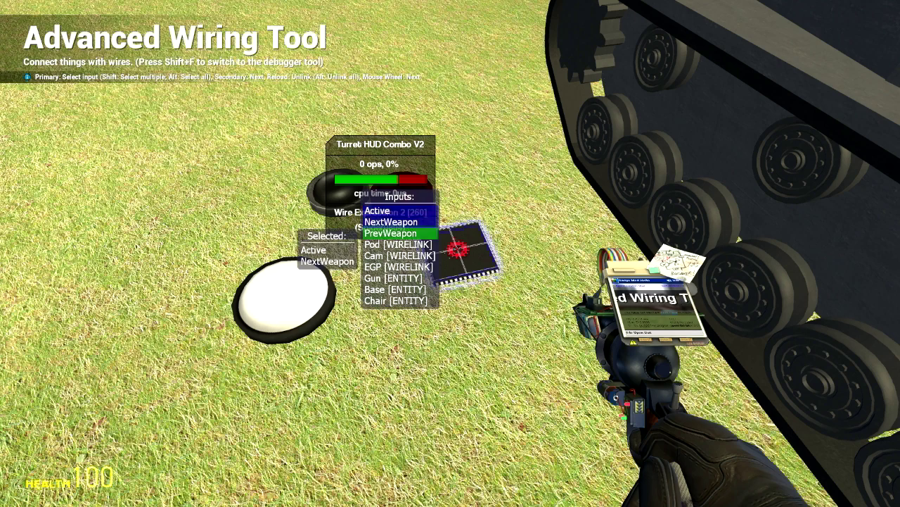
pyautogui.keyDown('shift'); pyautogui.click(450, 254); pyautogui.keyUp('shift')
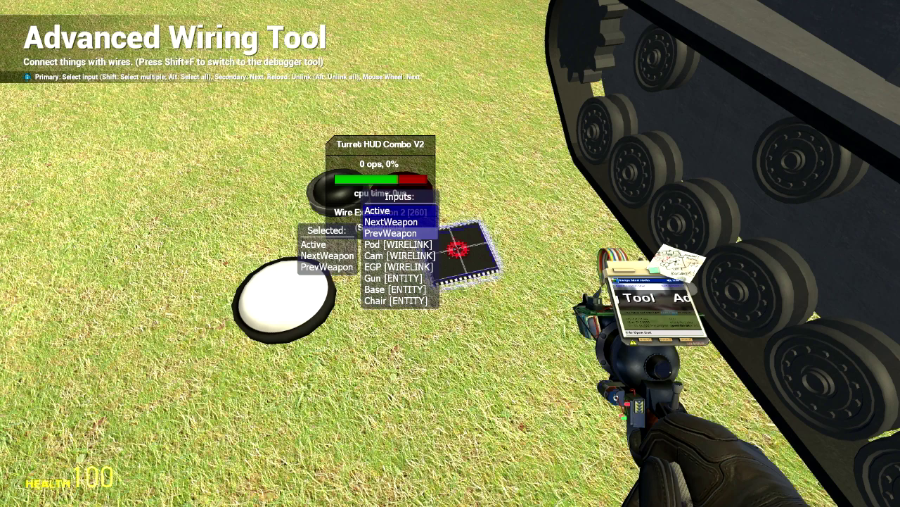
pyautogui.scroll(-1, 450, 254)
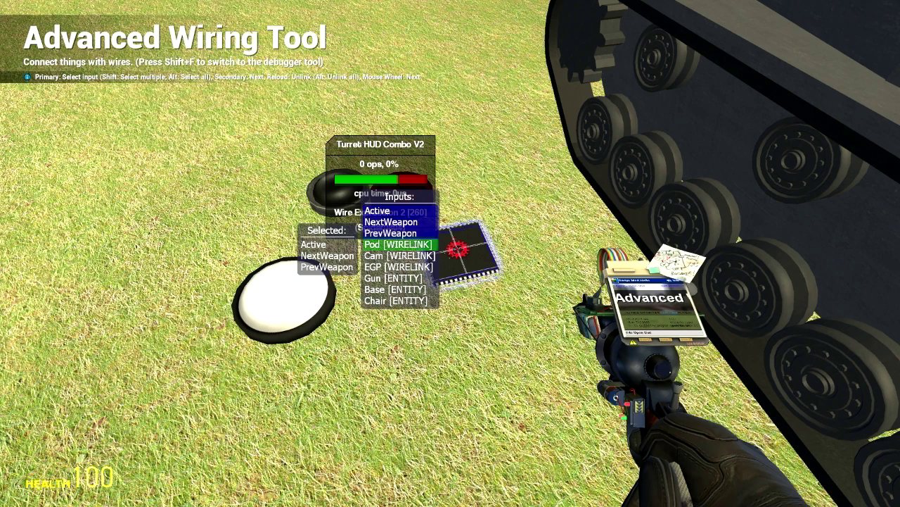
pyautogui.keyDown('shift'); pyautogui.click(450, 253); pyautogui.keyUp('shift')
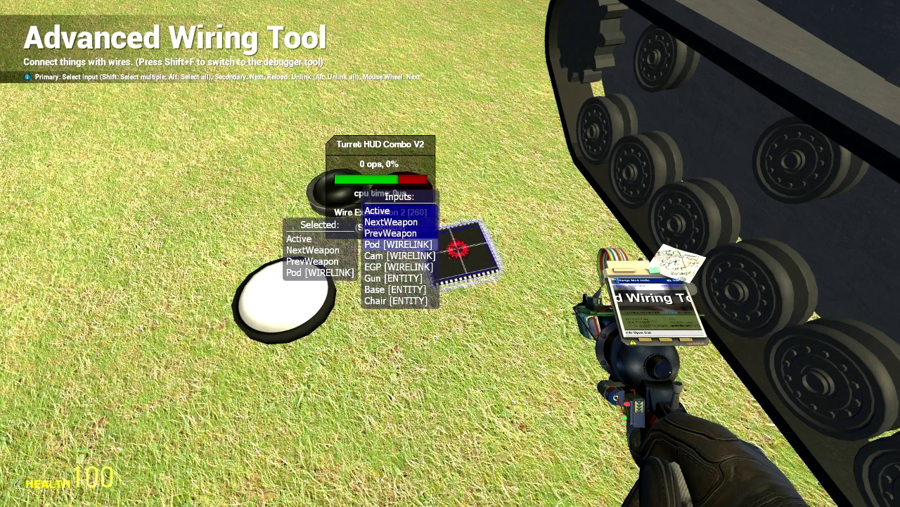
pyautogui.click(450, 253)
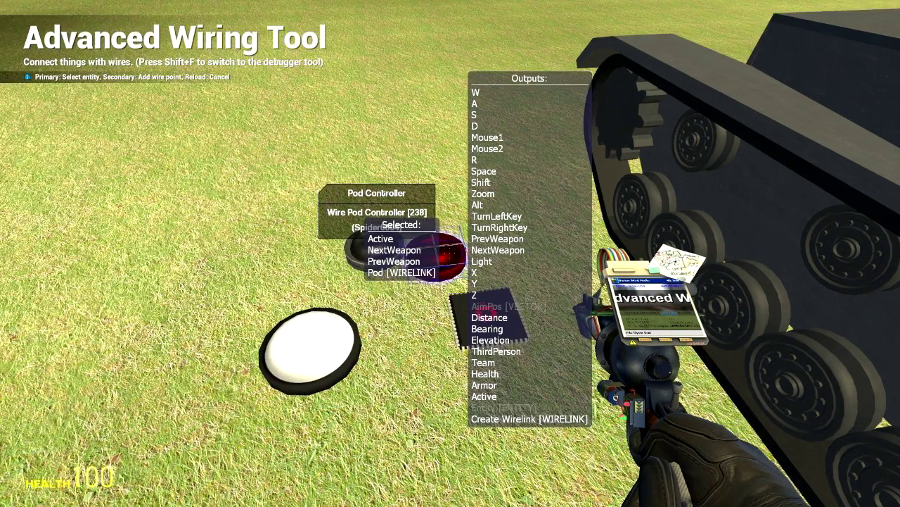
pyautogui.click(451, 254)
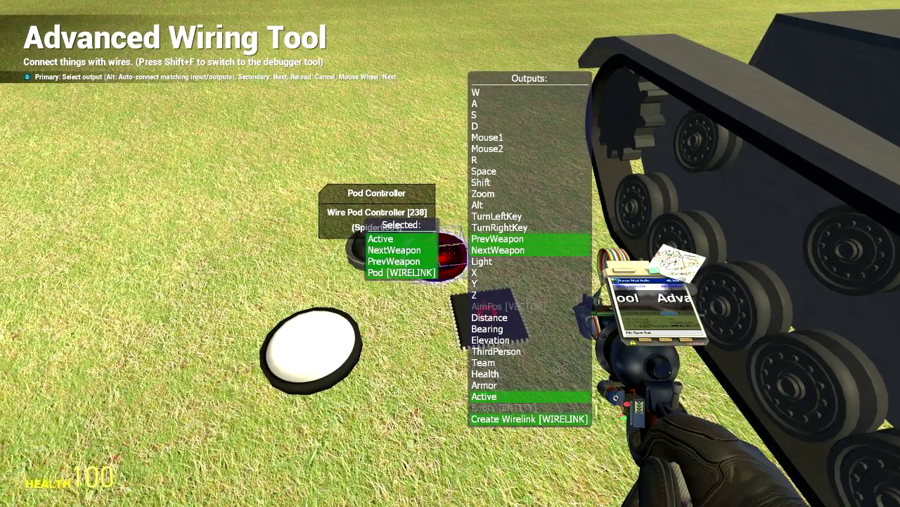
pyautogui.click(450, 253)
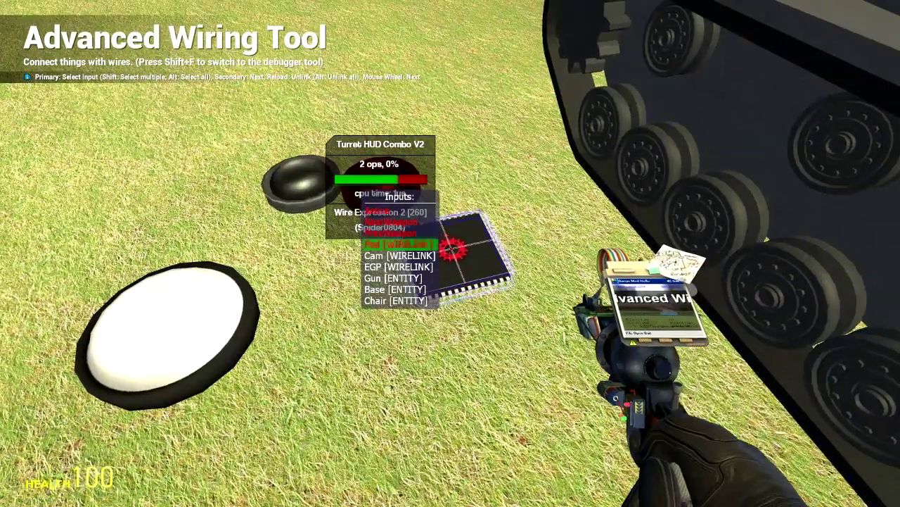
# Step: Wire the chip's Cam input to the camera controller's wirelink and its EGP input to the EGP HUD's wirelink
pyautogui.scroll(-1, 450, 253)
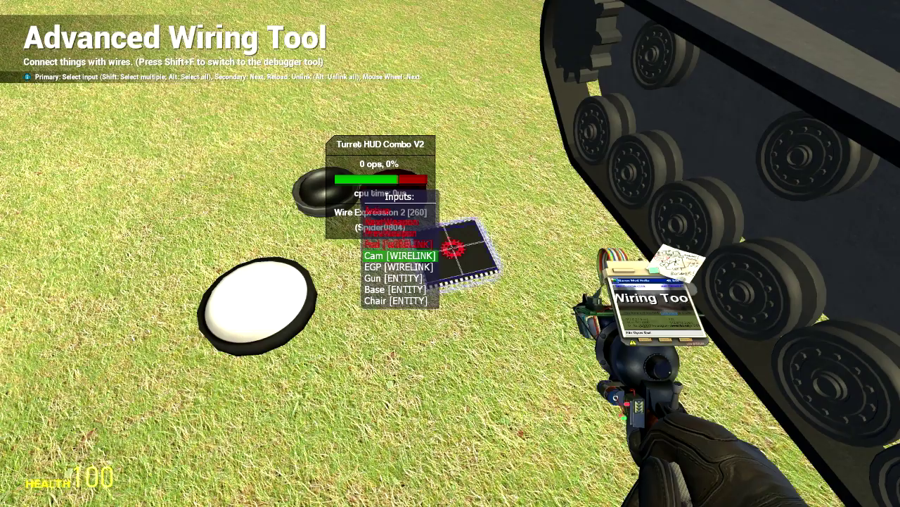
pyautogui.click(450, 253)
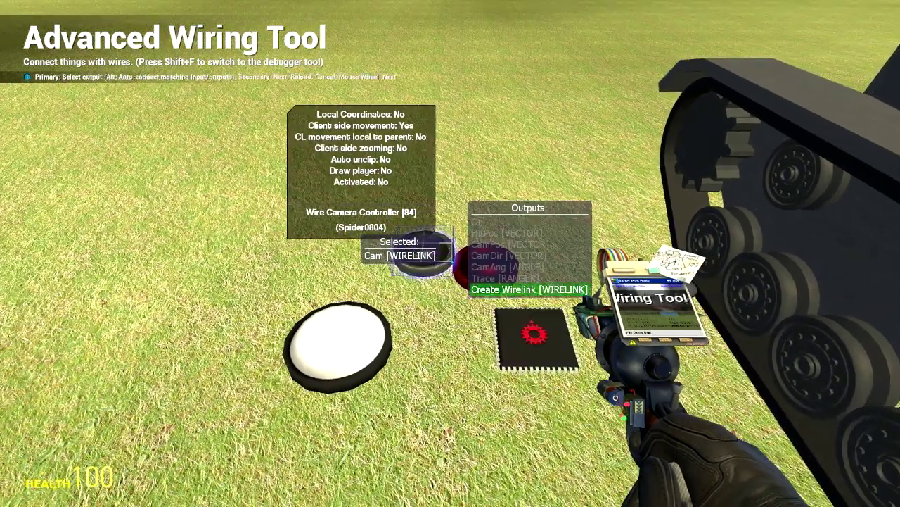
pyautogui.click(450, 253)
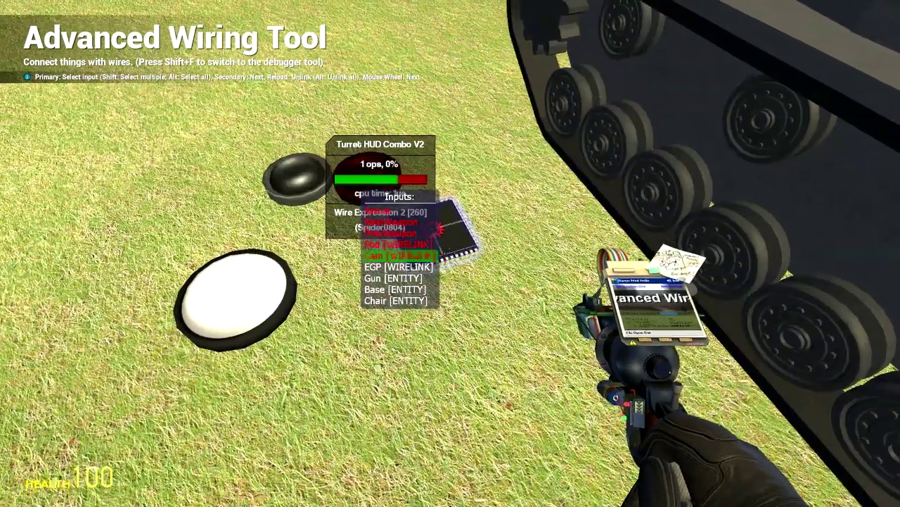
pyautogui.scroll(-1, 451, 254)
pyautogui.click(451, 253)
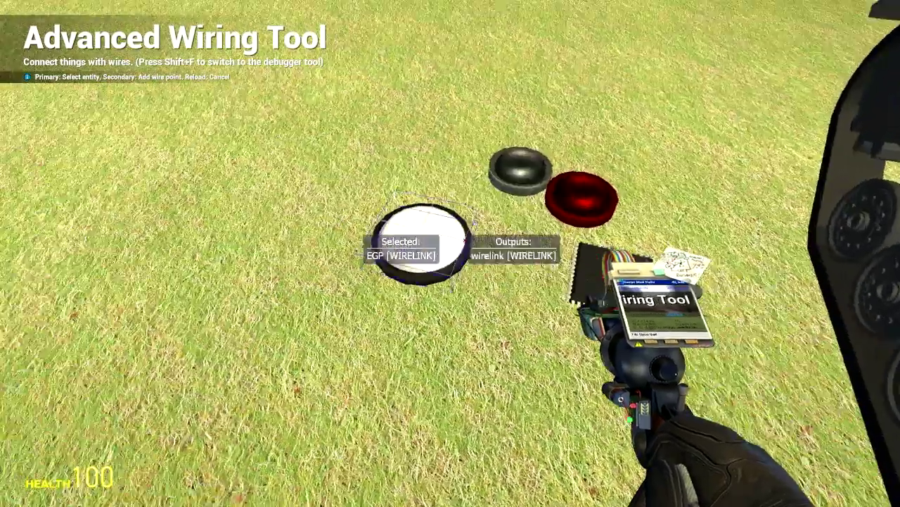
pyautogui.click(450, 253)
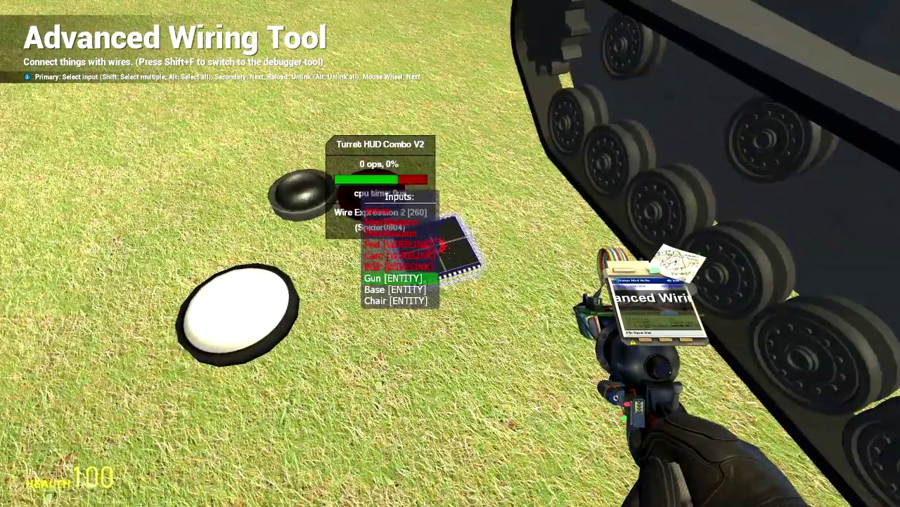
# Step: Wire the chip's Gun input to the 75mm cannon's entity and its Base input to the plate under the tank's hull
pyautogui.click(450, 254)
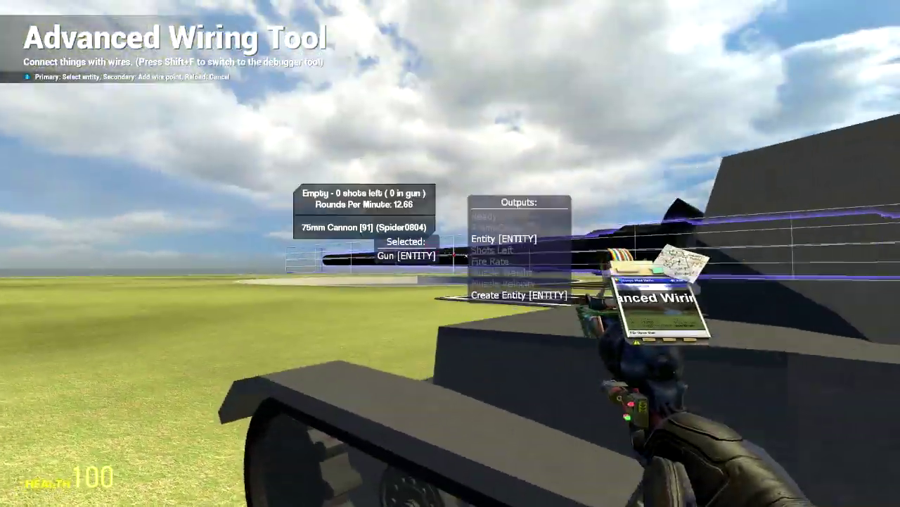
pyautogui.click(451, 253)
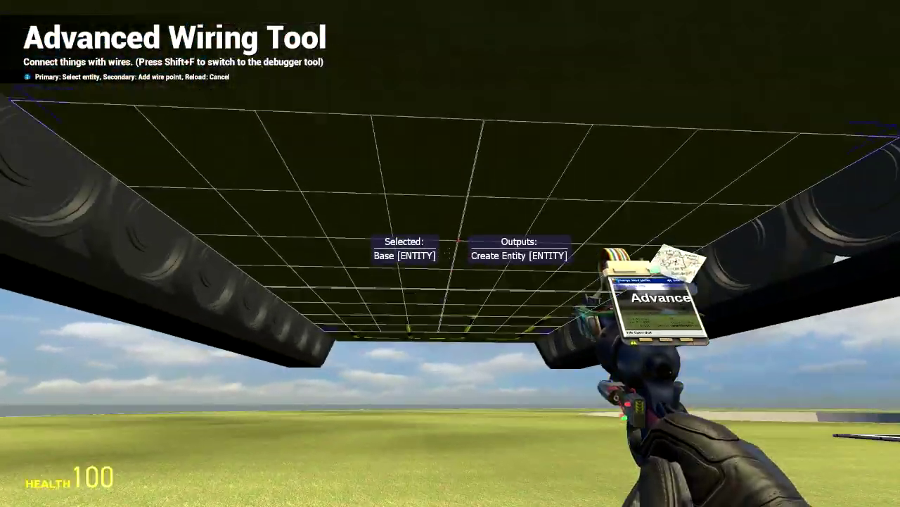
pyautogui.click(450, 254)
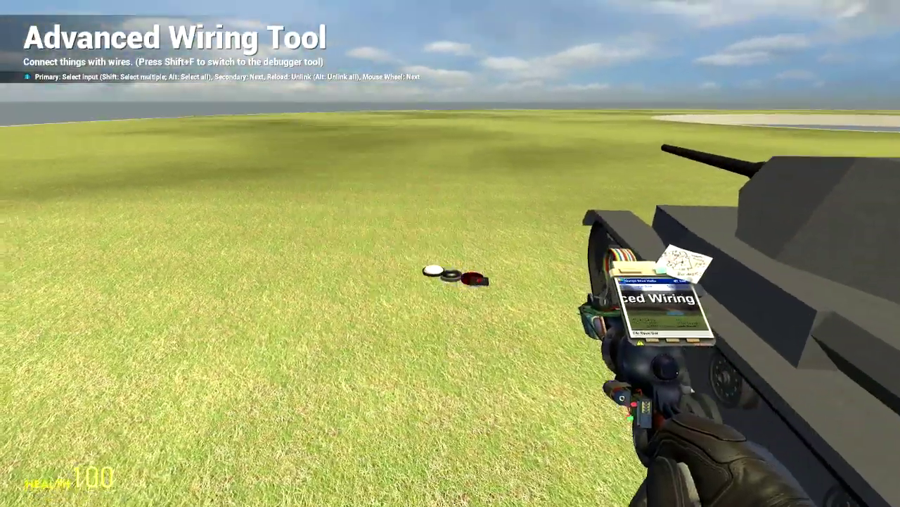
# Step: Wire the chip's Chair input to the entity output of the prisoner pod seat inside the tank
pyautogui.scroll(-1, 450, 254)
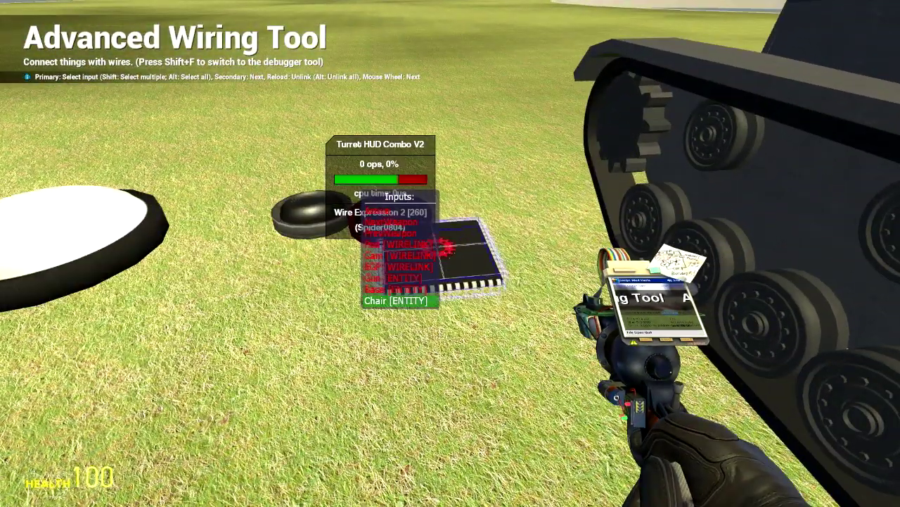
pyautogui.click(450, 253)
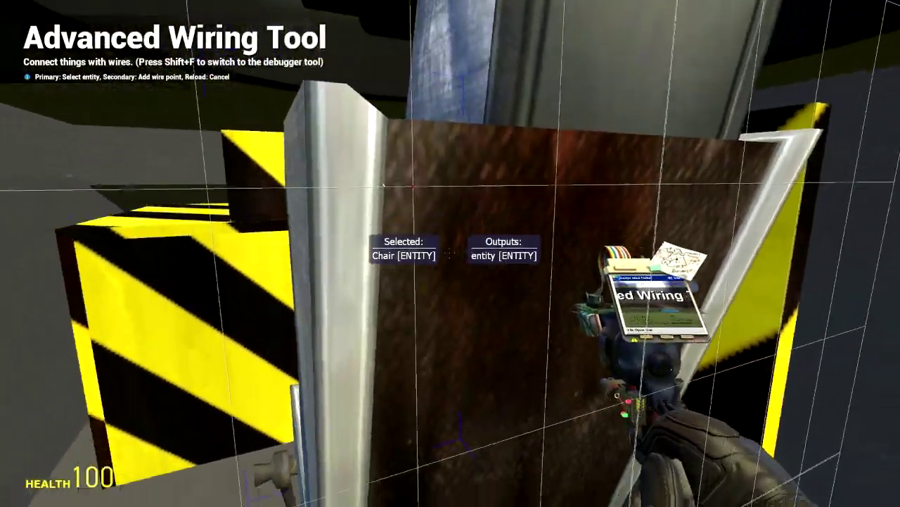
pyautogui.click(450, 253)
pyautogui.press('s')
pyautogui.press('w')
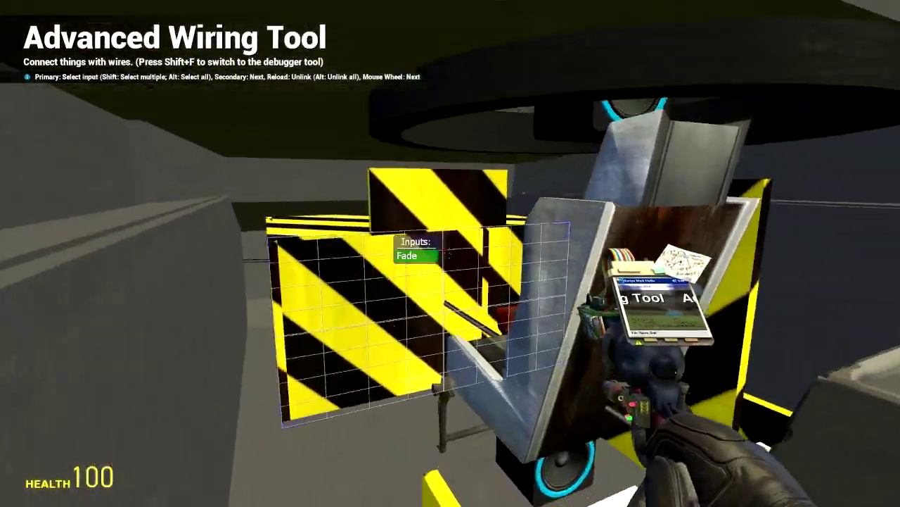
# Step: Unfreeze all of the tank's parts with the physics gun
pyautogui.press('1')
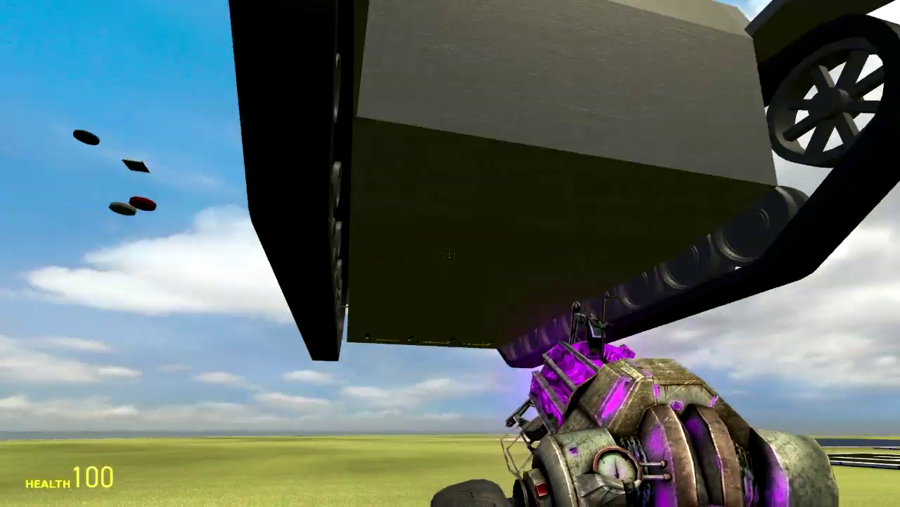
pyautogui.click(451, 253)
pyautogui.press('r')
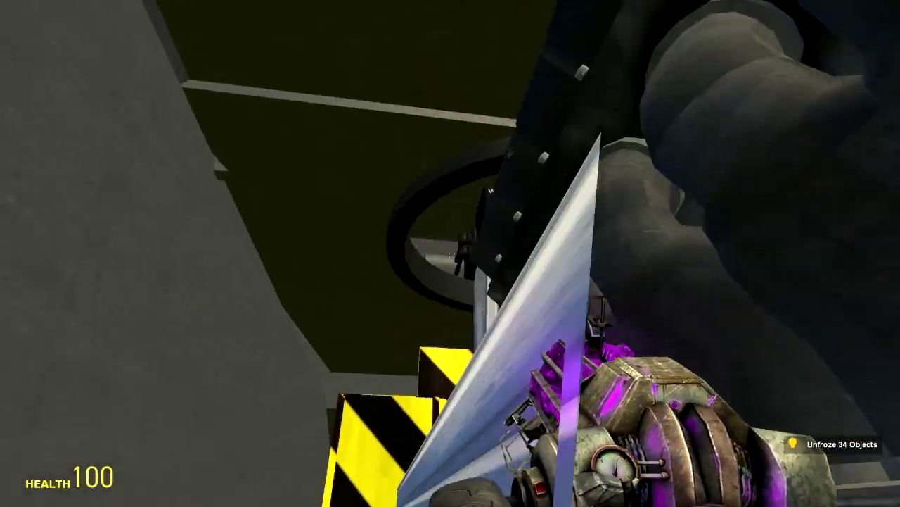
# Step: Enter the pod seat, test the turret camera view, zoom and HUD aiming markers, and exit the tank
pyautogui.press('space')
pyautogui.press('w')
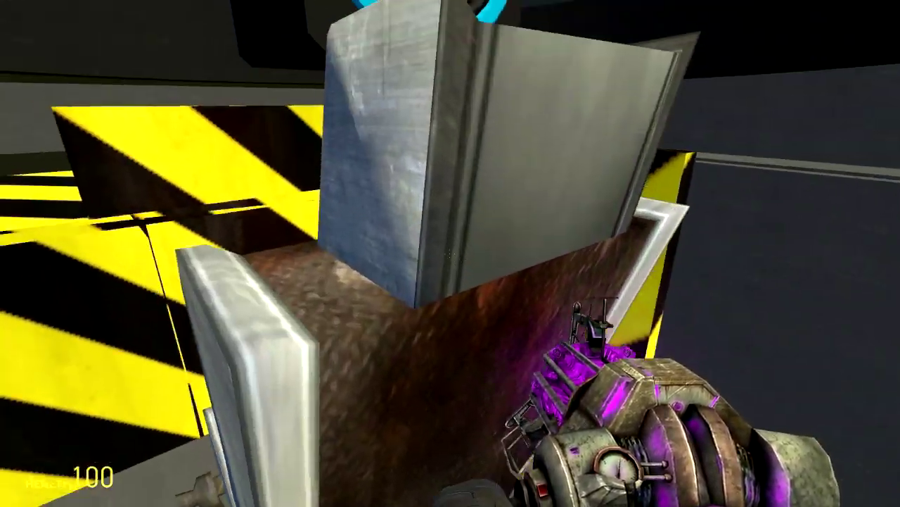
pyautogui.press('e')
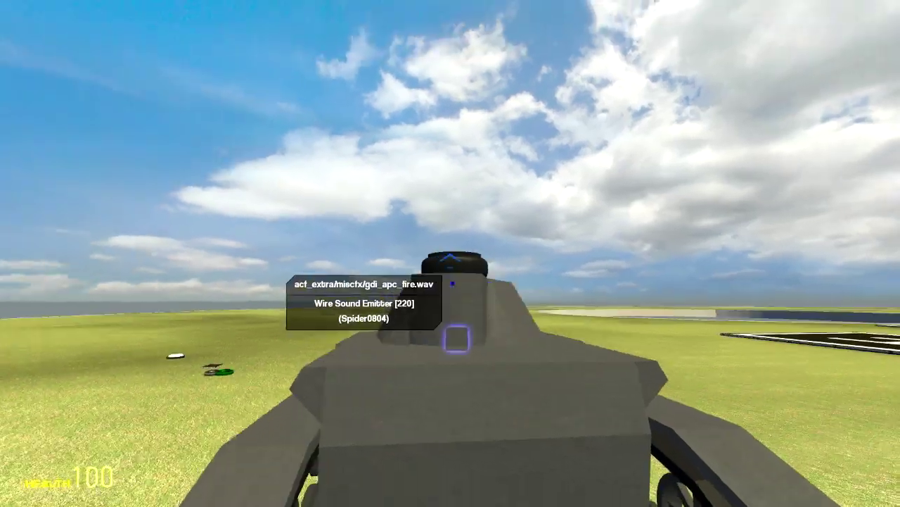
pyautogui.rightClick(450, 254)
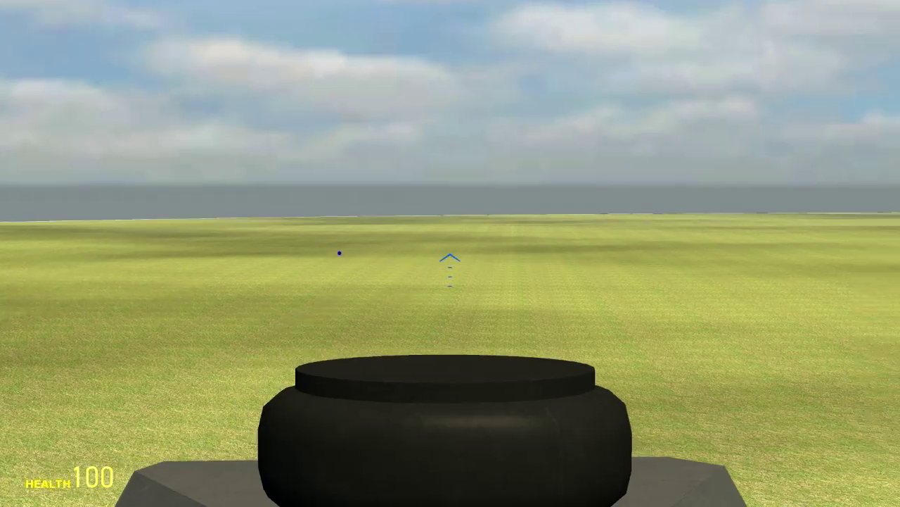
pyautogui.rightClick(450, 254)
pyautogui.rightClick(451, 253)
pyautogui.rightClick(450, 254)
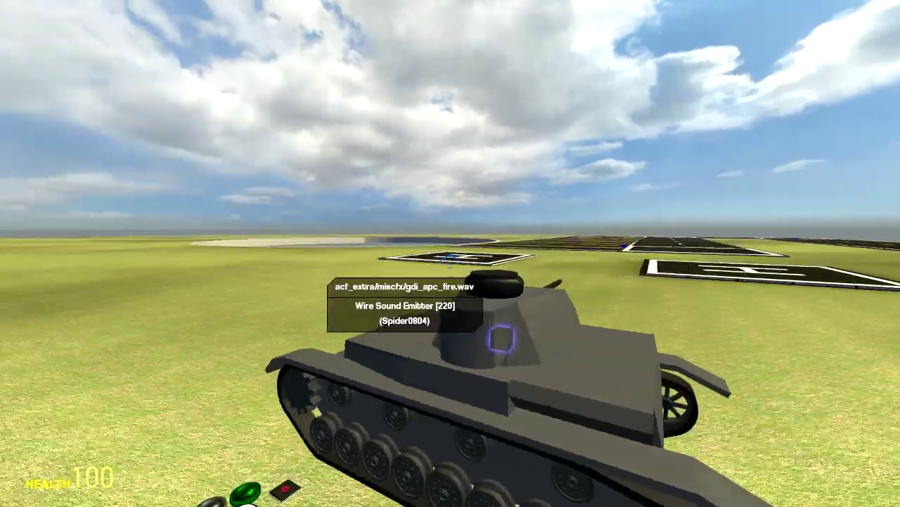
pyautogui.rightClick(450, 255)
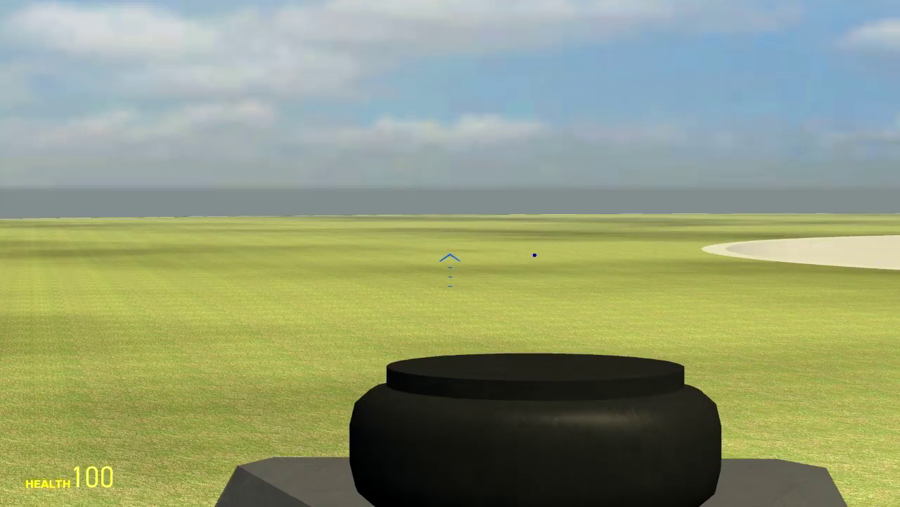
pyautogui.press('e')
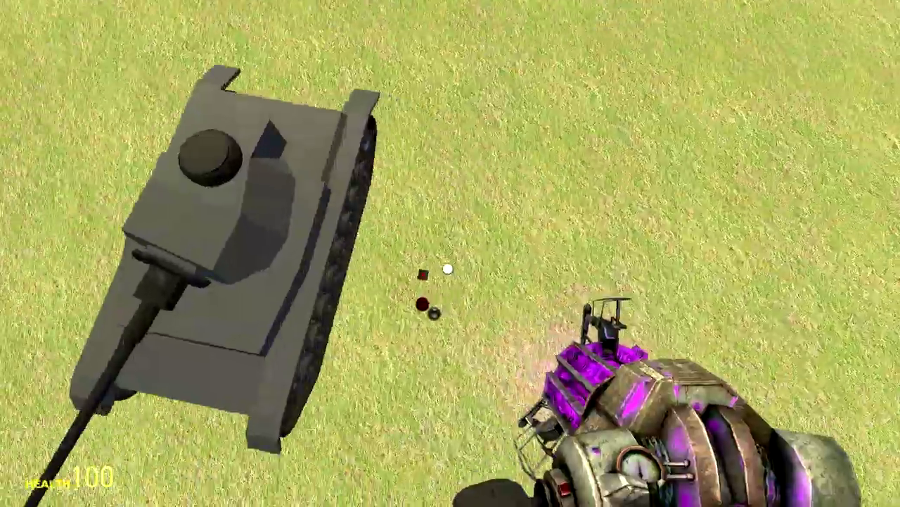
# Step: Open the Turret HUD Combo V2 chip's code, set the first component of the CamOffset vector to 0, and close the editor
pyautogui.press('q')
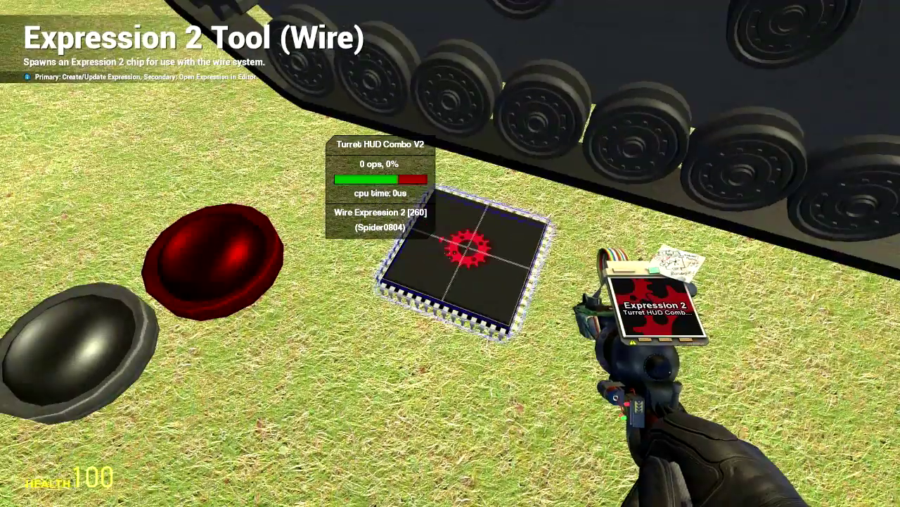
pyautogui.rightClick(450, 253)
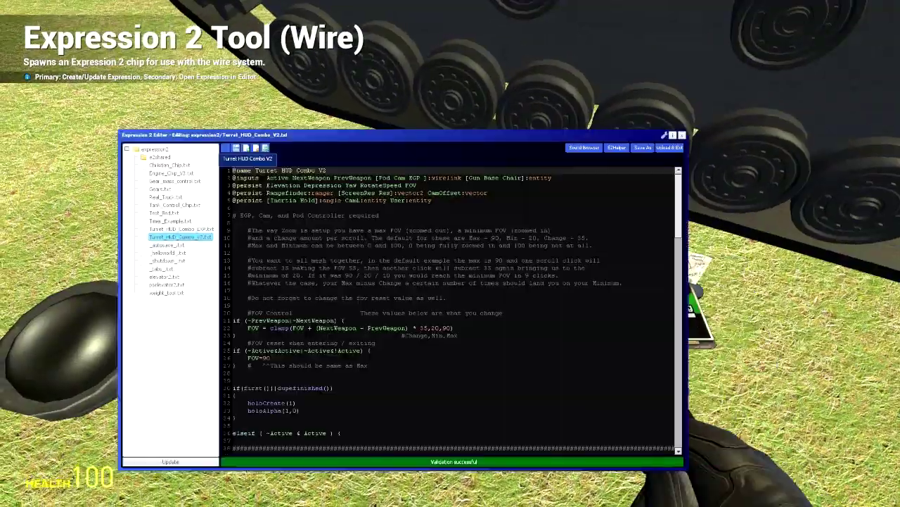
pyautogui.scroll(-15, 453, 308)
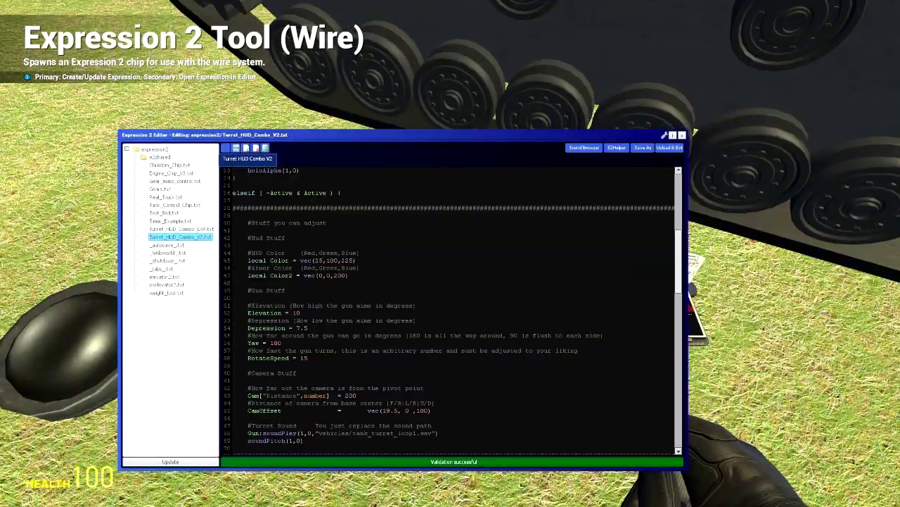
pyautogui.scroll(-4, 453, 308)
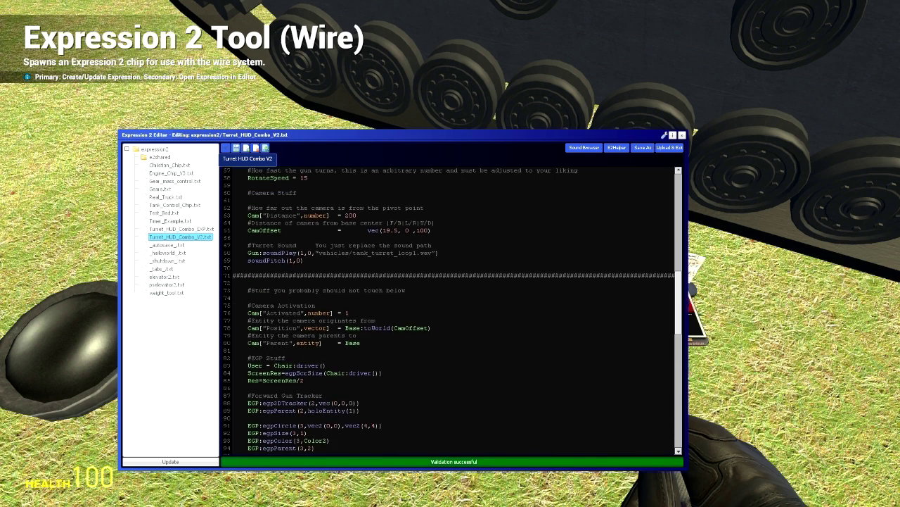
pyautogui.scroll(4, 453, 308)
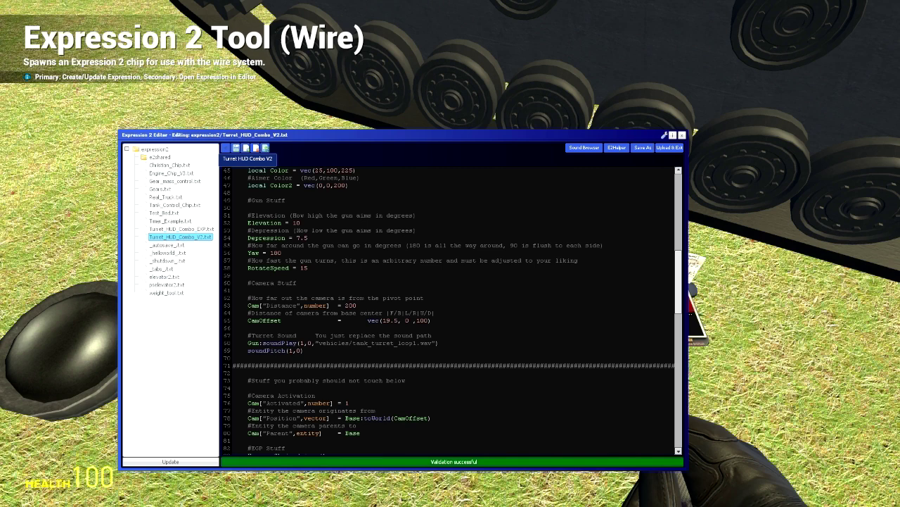
pyautogui.moveTo(398, 321); pyautogui.dragTo(382, 320)
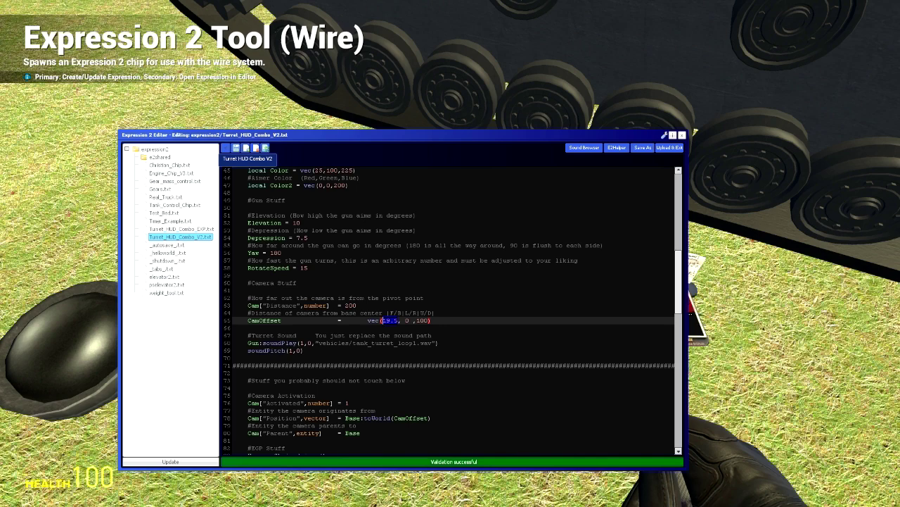
pyautogui.write('0')
pyautogui.hotkey('ctrl', 'q')
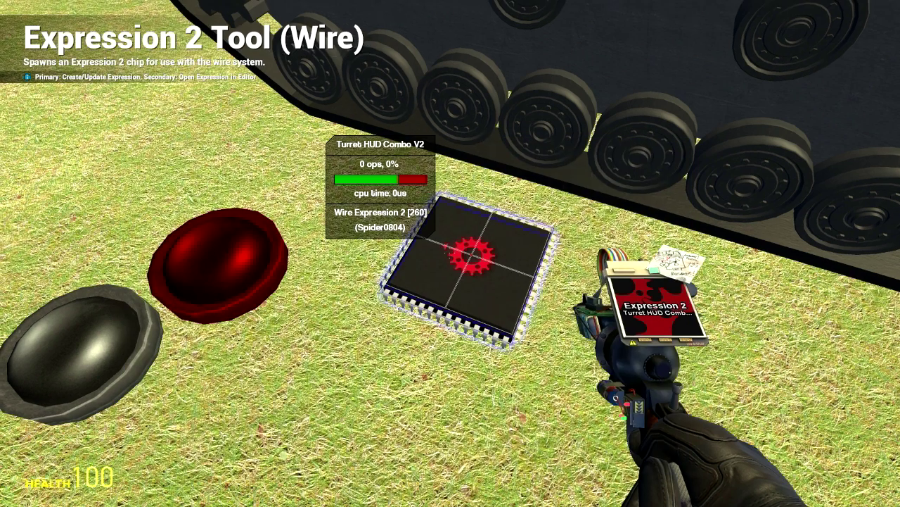
# Step: Update the Turret HUD Combo V2 chip with the edited code, then check the camera view from the pod seat and exit
pyautogui.press('s')
pyautogui.click(450, 253)
pyautogui.press('w')
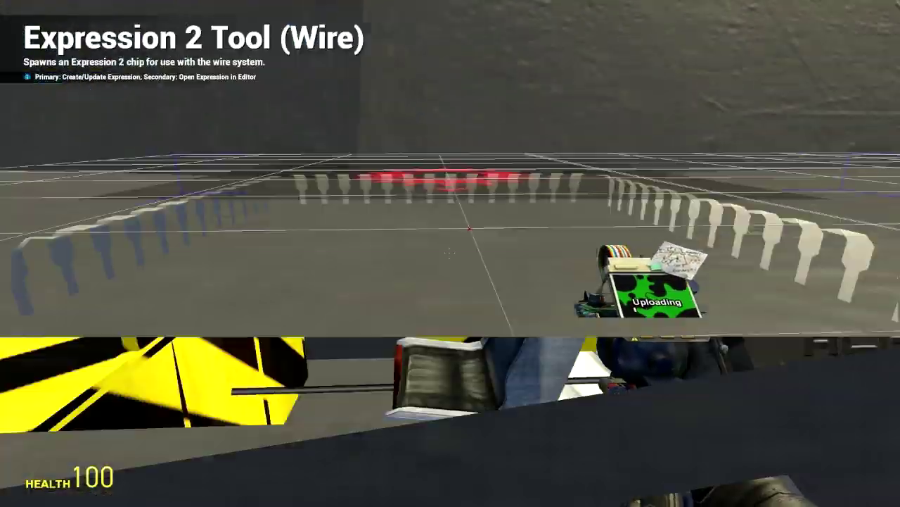
pyautogui.press('e')
pyautogui.scroll(-5, 450, 253)
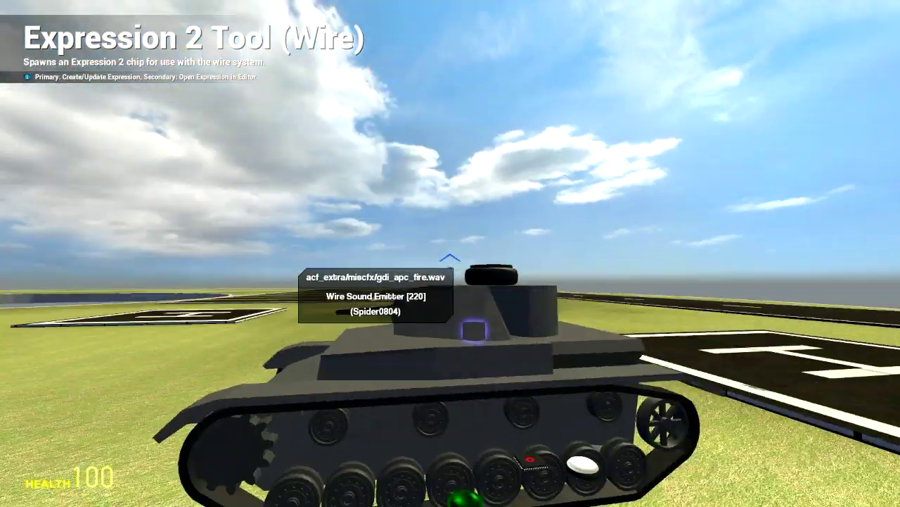
pyautogui.press('e')
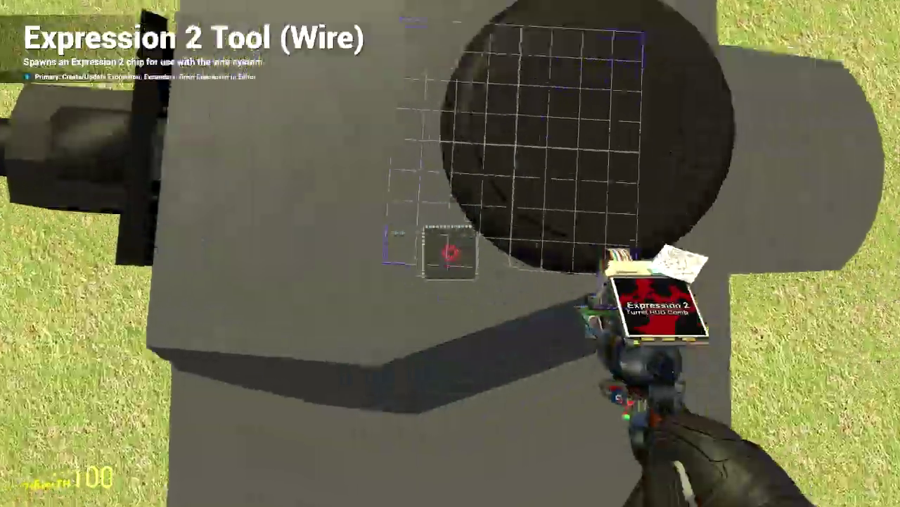
# Step: Return to the pod seat, check the camera's alignment with the turret from the side, and exit to the chip
pyautogui.press('s')
pyautogui.press('w')
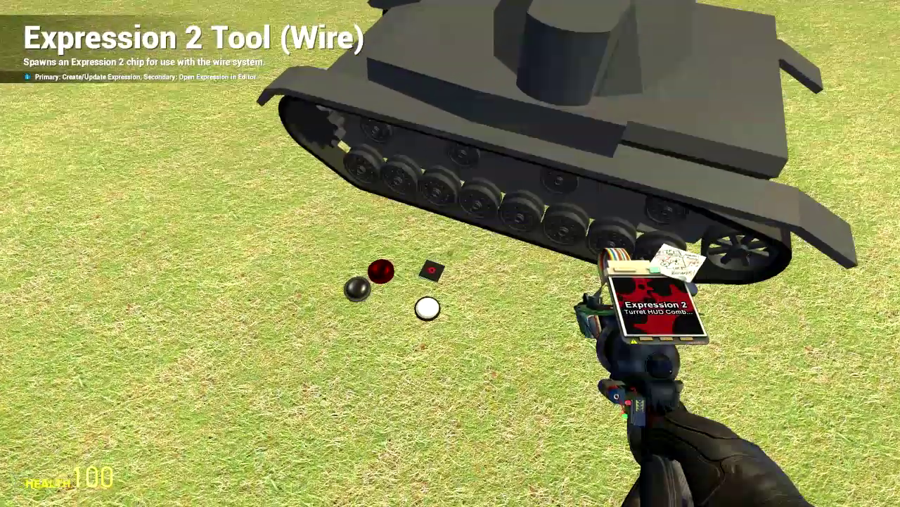
pyautogui.press('w')
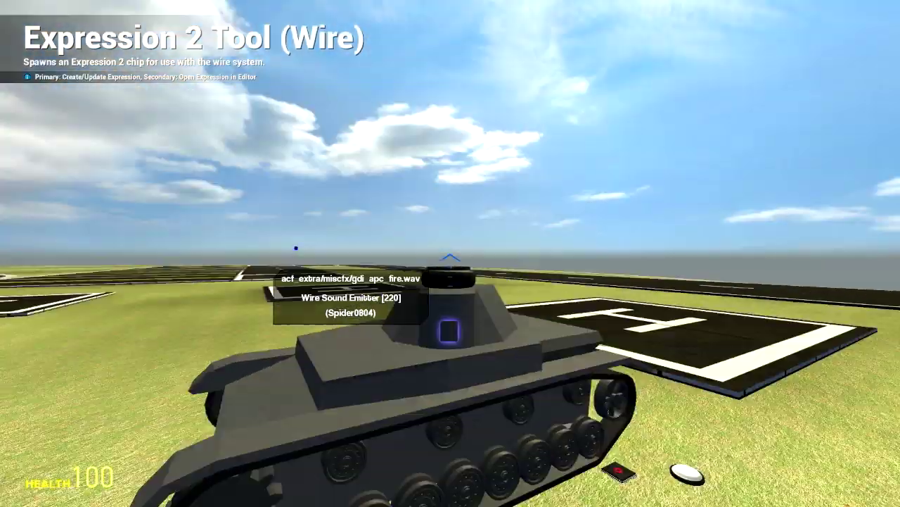
pyautogui.press('d')
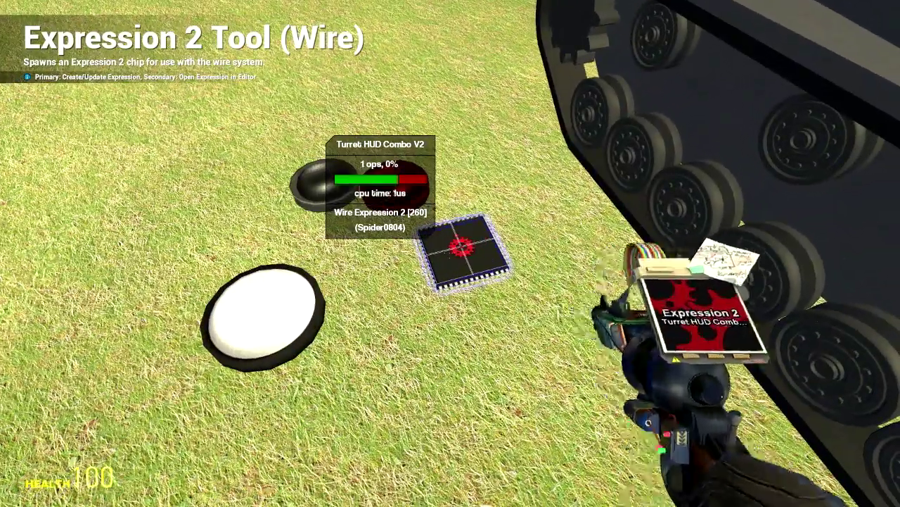
# Step: Reopen the Turret HUD Combo V2 chip's code and update the chip with it
pyautogui.rightClick(450, 253)
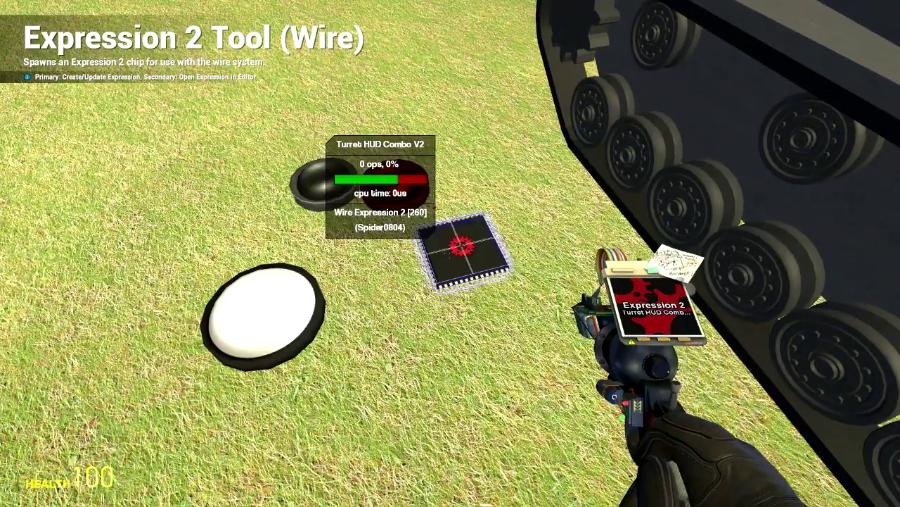
pyautogui.click(450, 253)
# Step: Enter the pod seat, zoom the turret camera in to check its centring behind the cupola, and exit the tank
pyautogui.press('s')
pyautogui.press('w')
pyautogui.press('e')
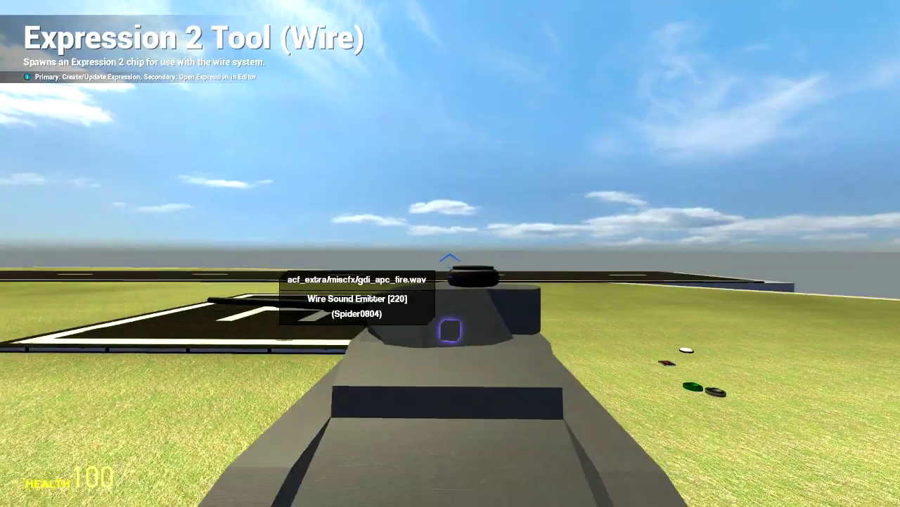
pyautogui.scroll(3, 451, 253)
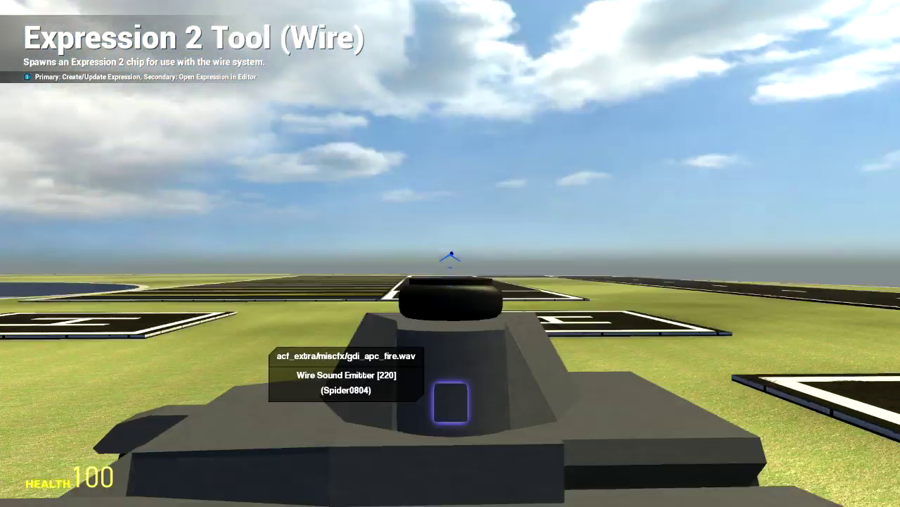
pyautogui.press('w')
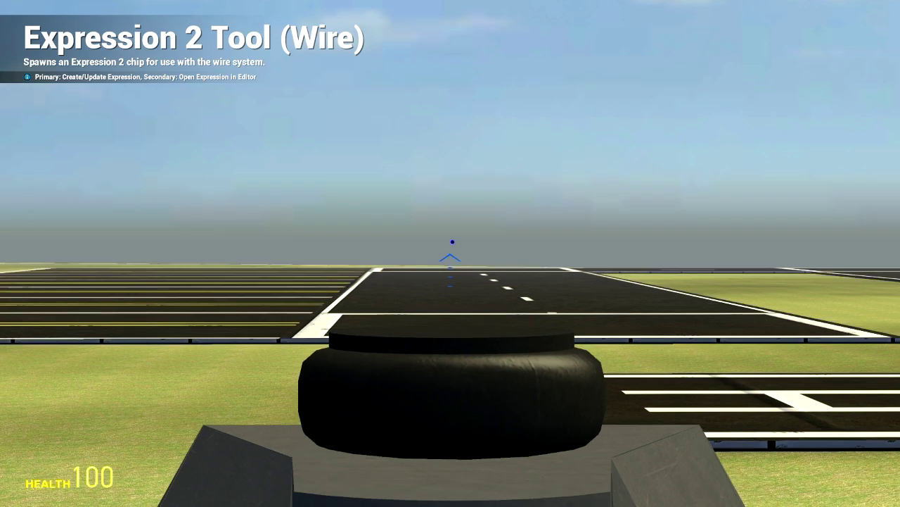
pyautogui.press('e')
pyautogui.press('s')
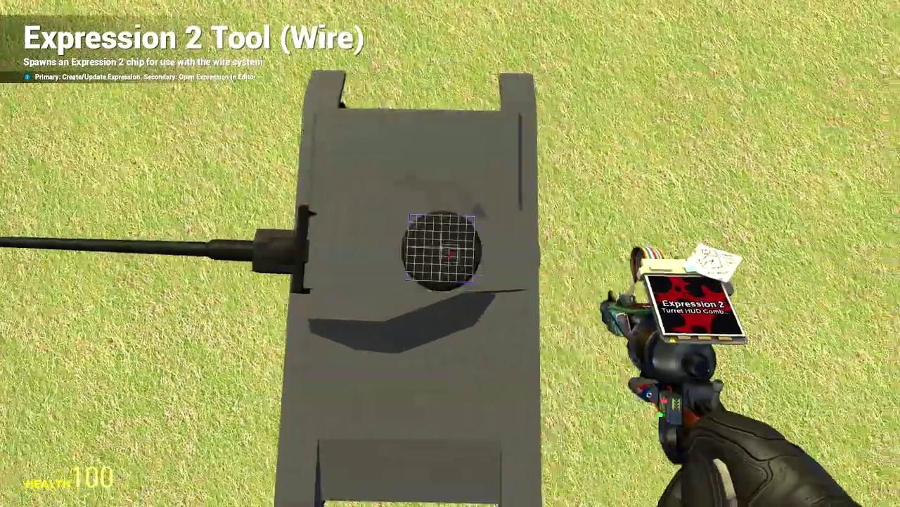
# Step: Update the Turret HUD Combo V2 chip again and enter the pod seat inside the tank
pyautogui.press('w')
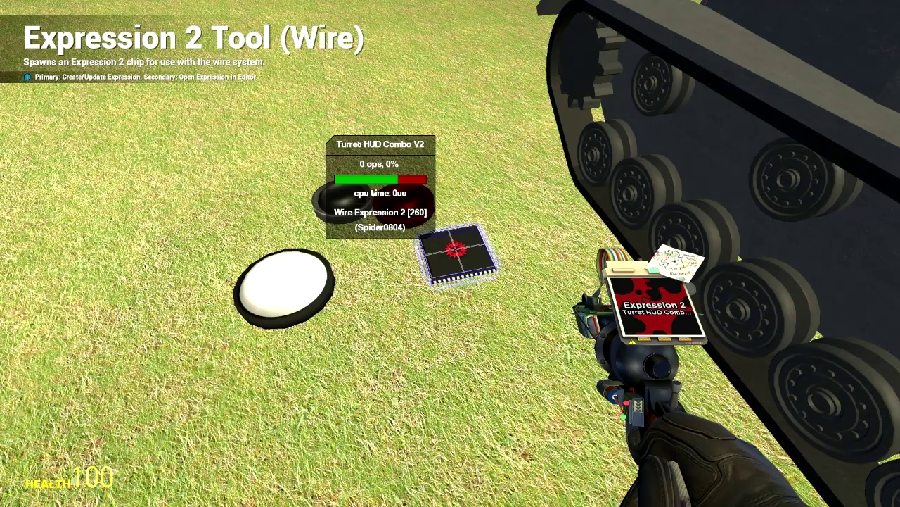
pyautogui.click(450, 253)
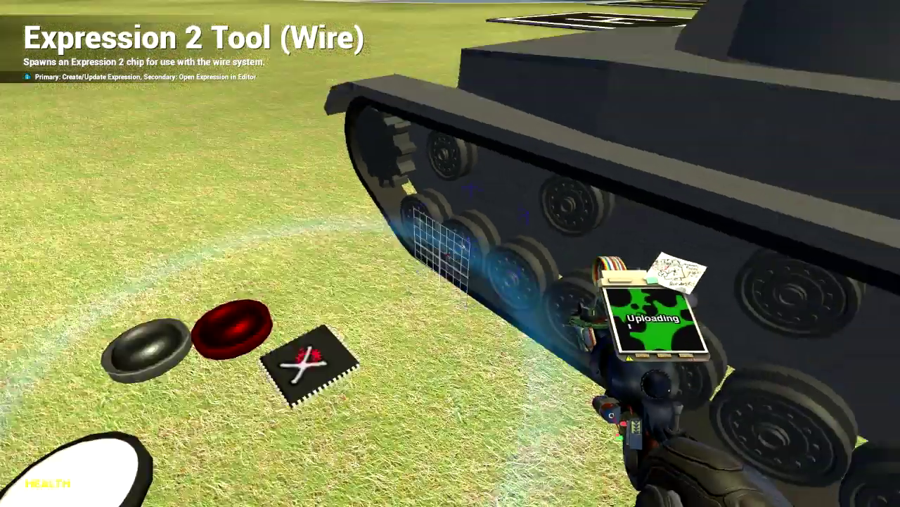
pyautogui.press('w')
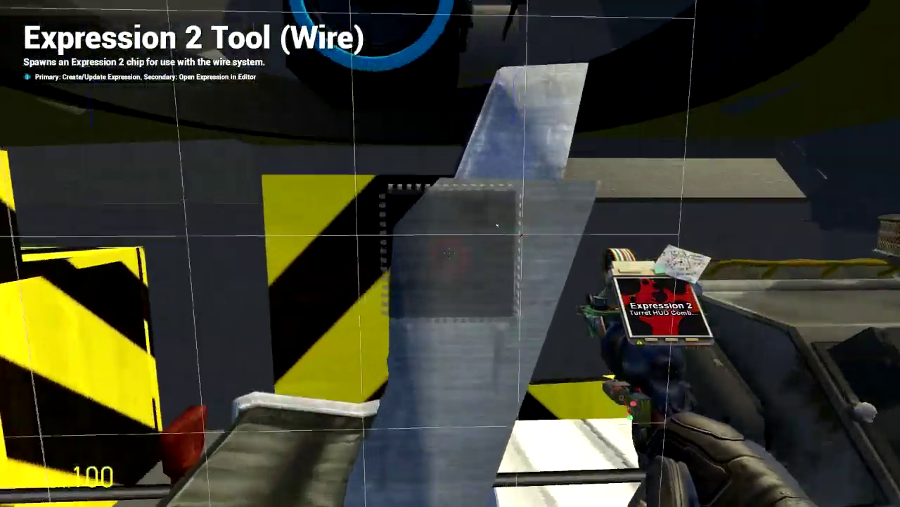
pyautogui.press('e')
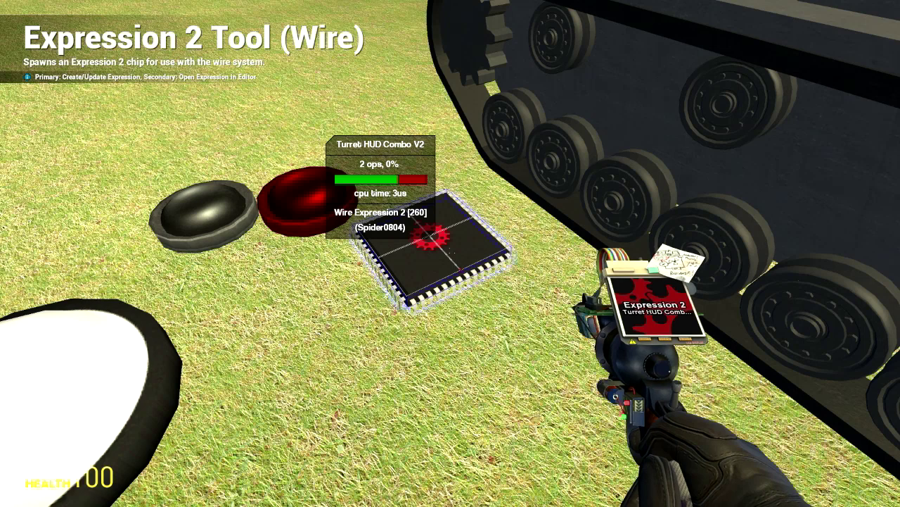
# Step: Increase the Cam Distance value in the chip's code, close the editor, and update the chip
pyautogui.rightClick(450, 253)
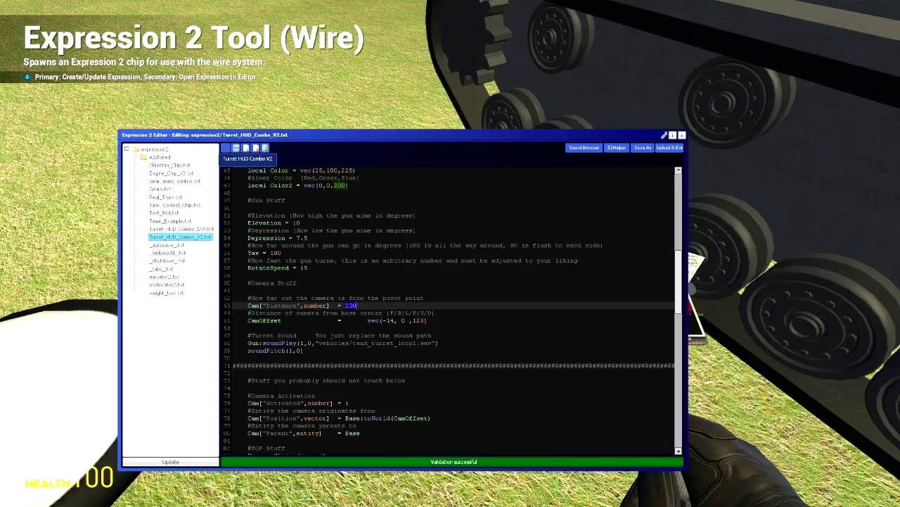
pyautogui.write('0')
pyautogui.click(682, 135)
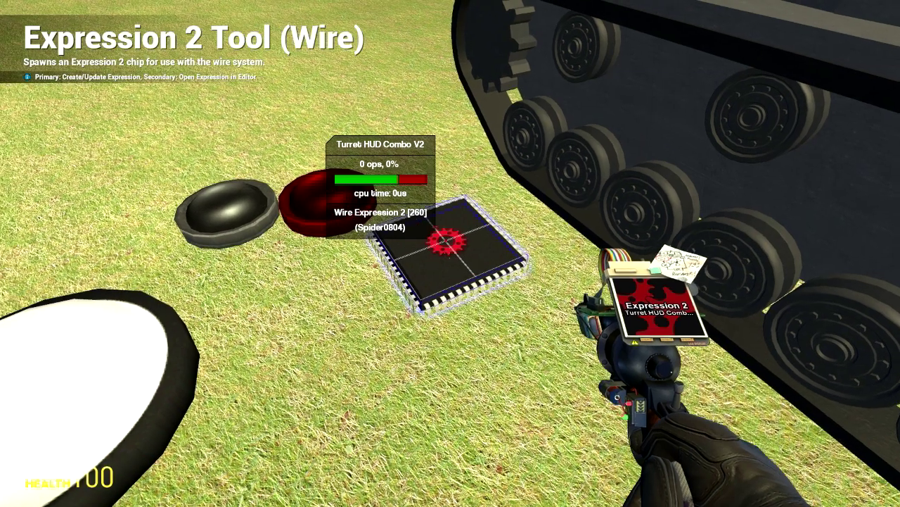
pyautogui.click(450, 253)
# Step: Enter the pod seat, look around the tank with the more distant camera to test turret aiming, and exit
pyautogui.press('s')
pyautogui.press('w')
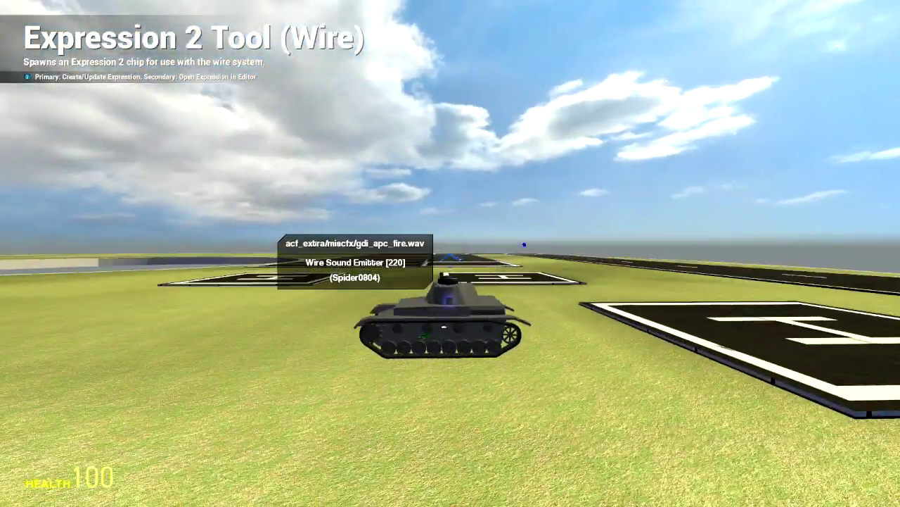
pyautogui.press('d')
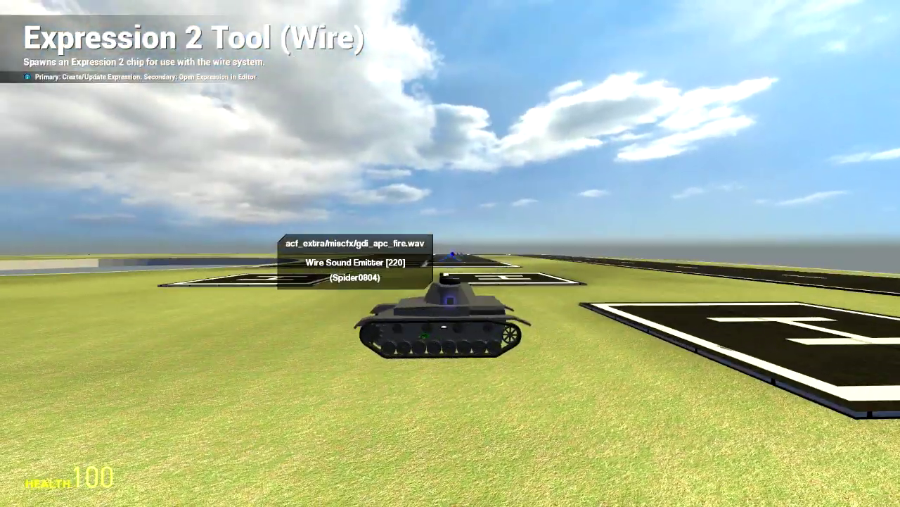
pyautogui.press('d')
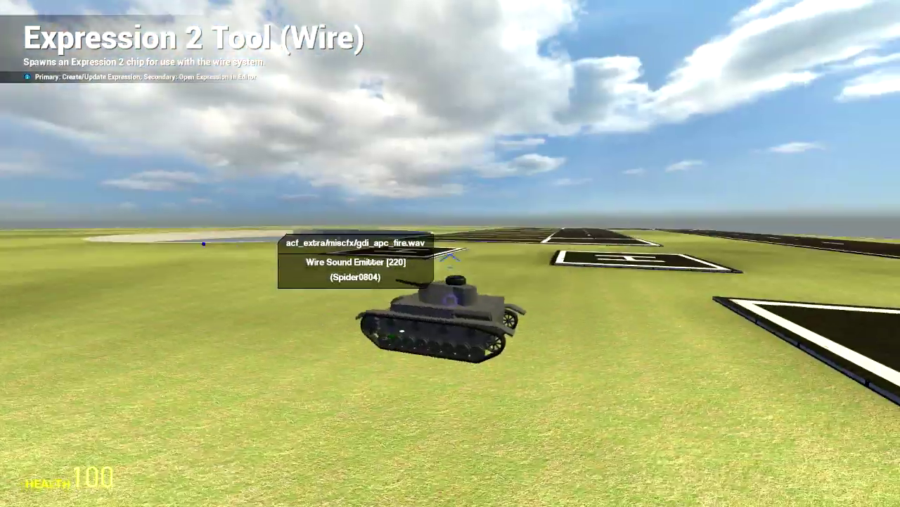
pyautogui.press('a')
pyautogui.press('d')
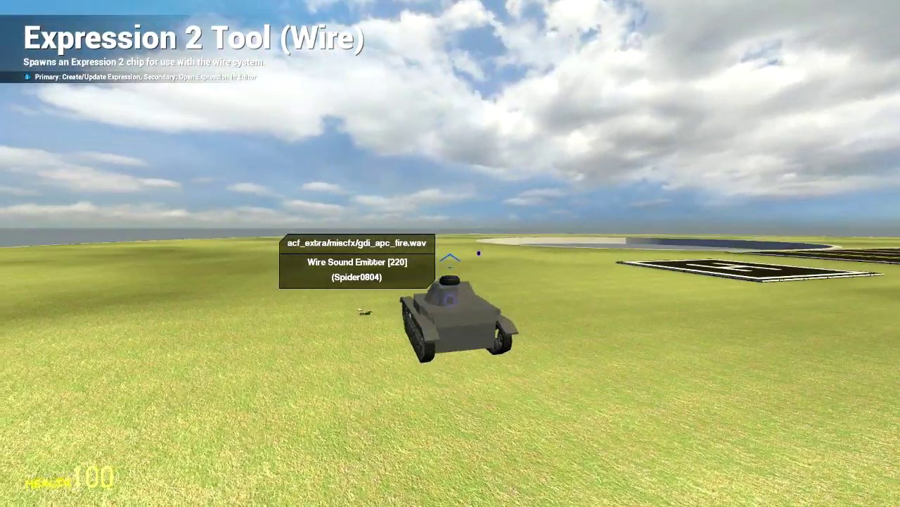
pyautogui.press('a')
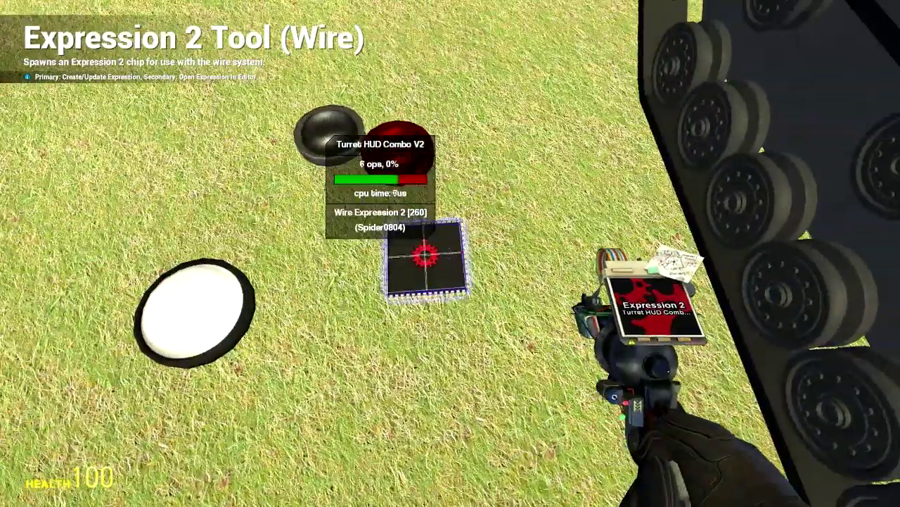
# Step: In the chip's code, set the camera distance to 200 and the gun's Yaw limit to 30
pyautogui.rightClick(450, 253)
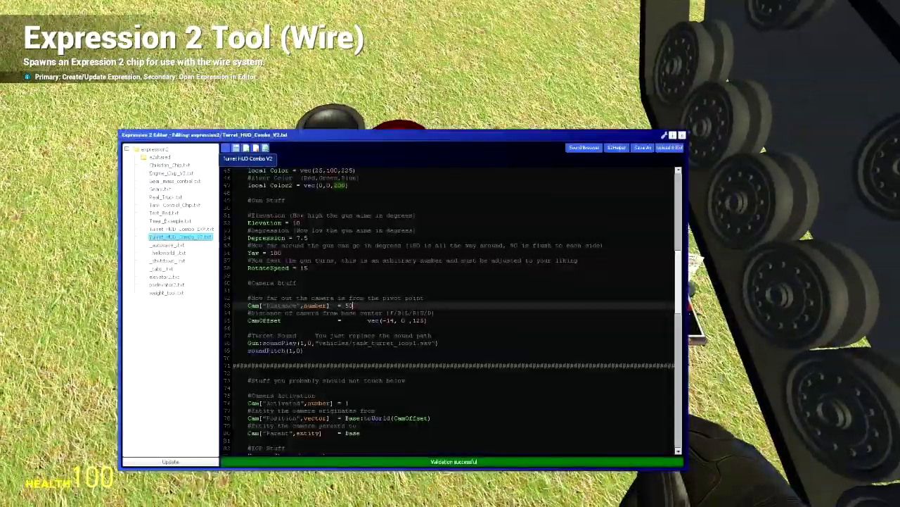
pyautogui.write('00')
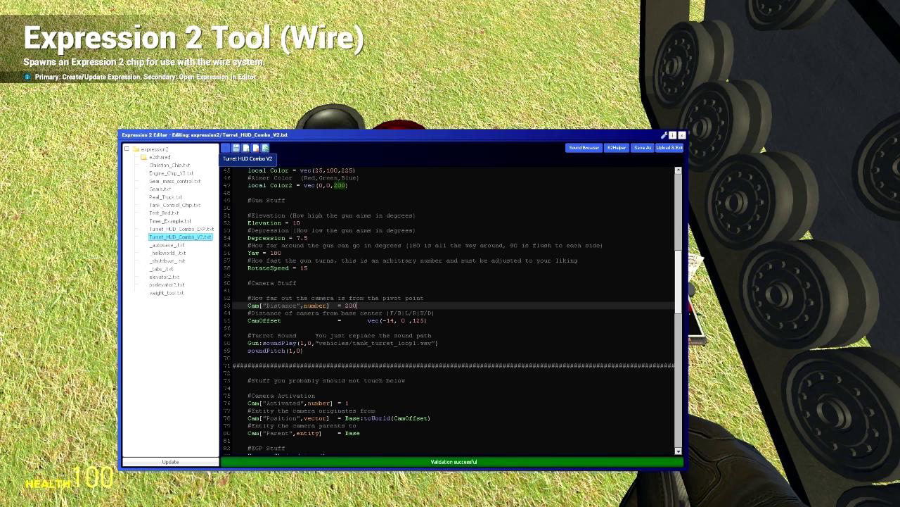
pyautogui.scroll(4, 450, 307)
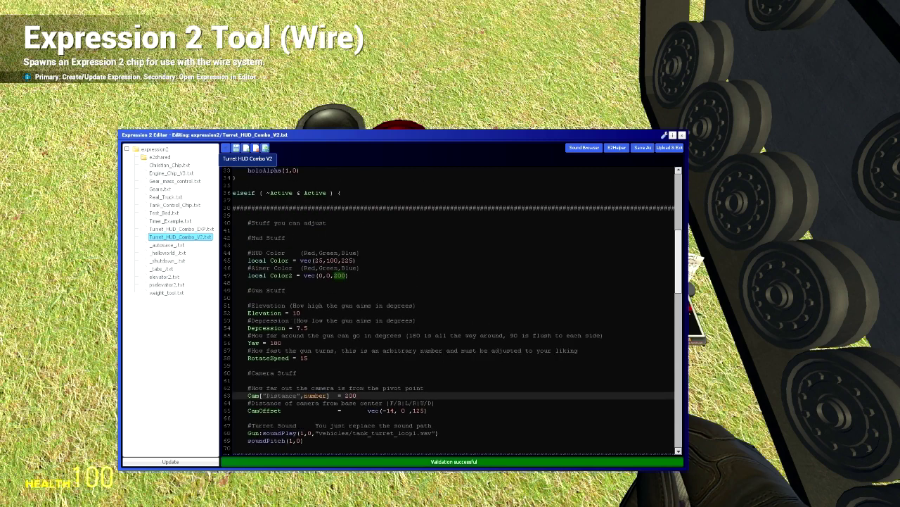
pyautogui.moveTo(281, 343); pyautogui.dragTo(270, 343)
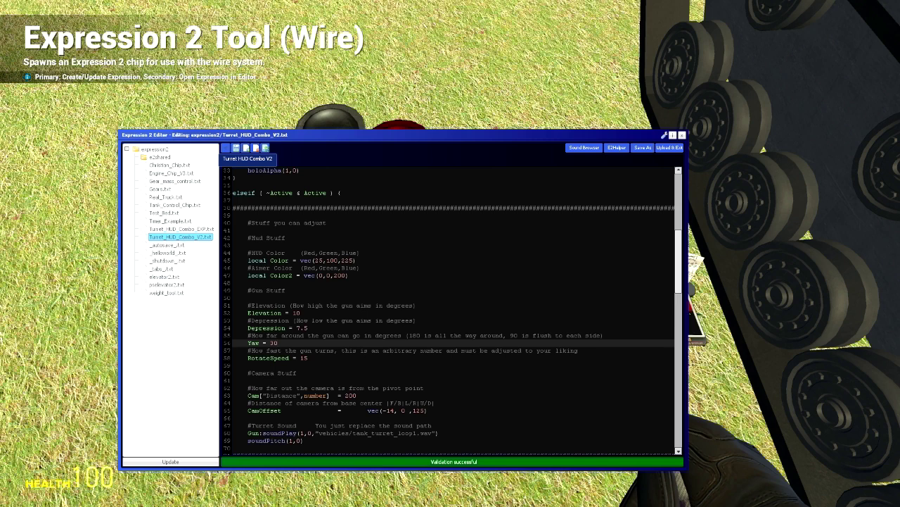
# Step: Set the aimer color Color2 to vec(200,0,0), close the editor, and update the chip
pyautogui.scroll(1, 450, 306)
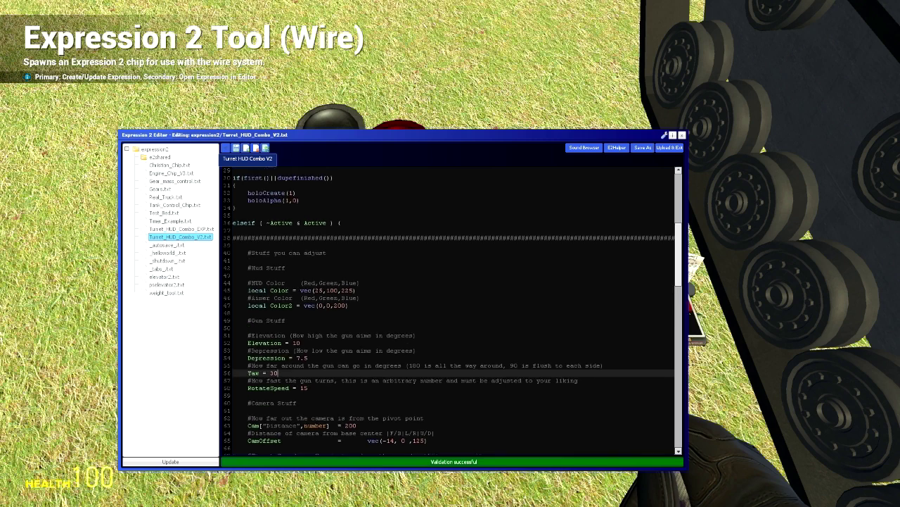
pyautogui.click(346, 305)
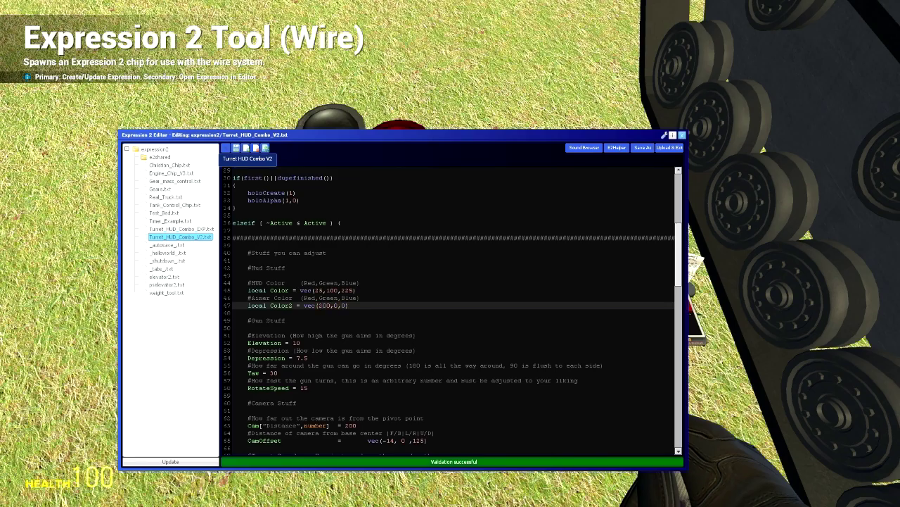
pyautogui.click(682, 135)
pyautogui.click(450, 253)
# Step: Enter the pod seat, test the red aimer and the limited turret traverse, then exit and view the tank from outside
pyautogui.press('w')
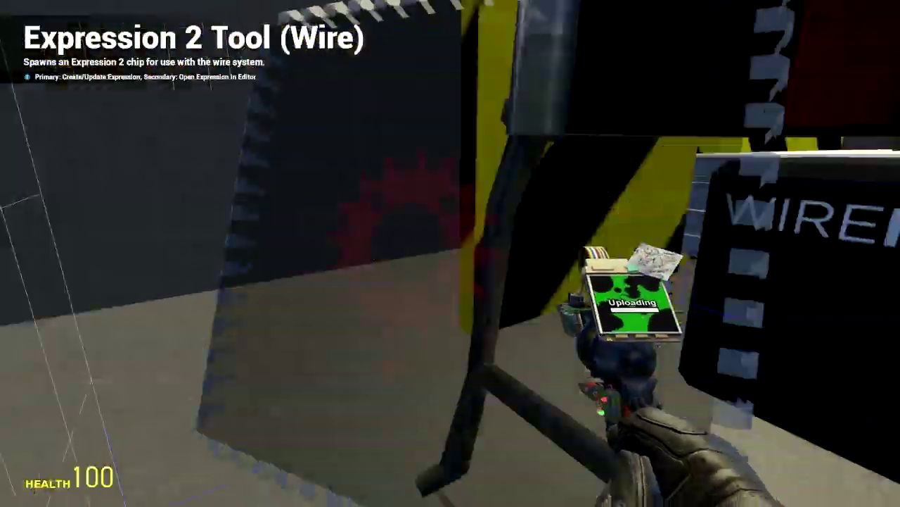
pyautogui.press('d')
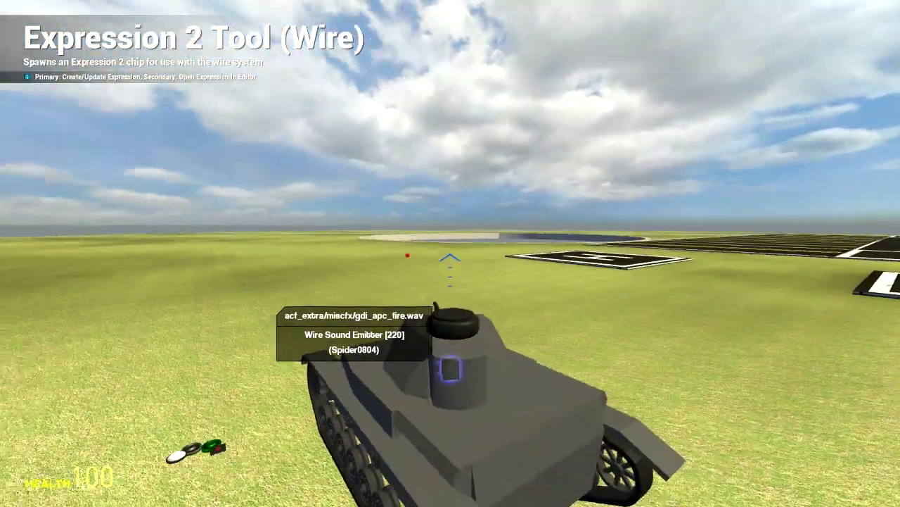
pyautogui.press('a')
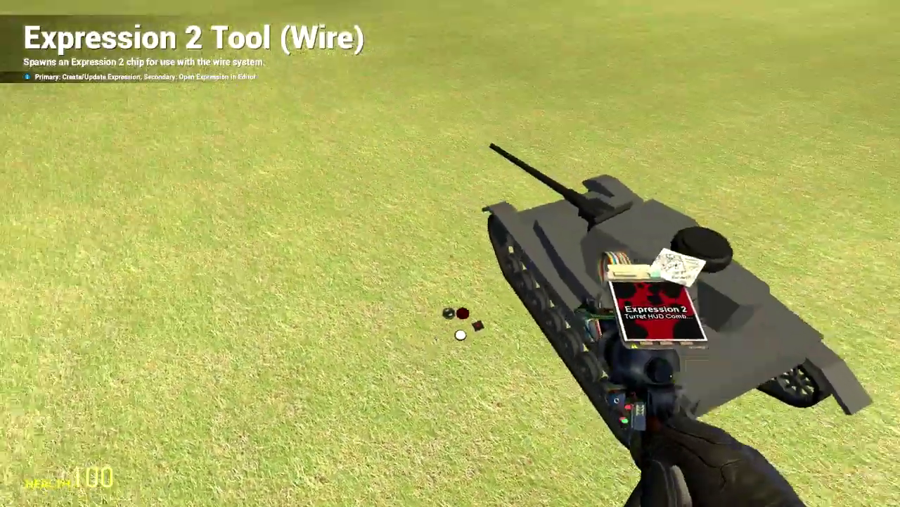
pyautogui.press('w')
pyautogui.press('s')
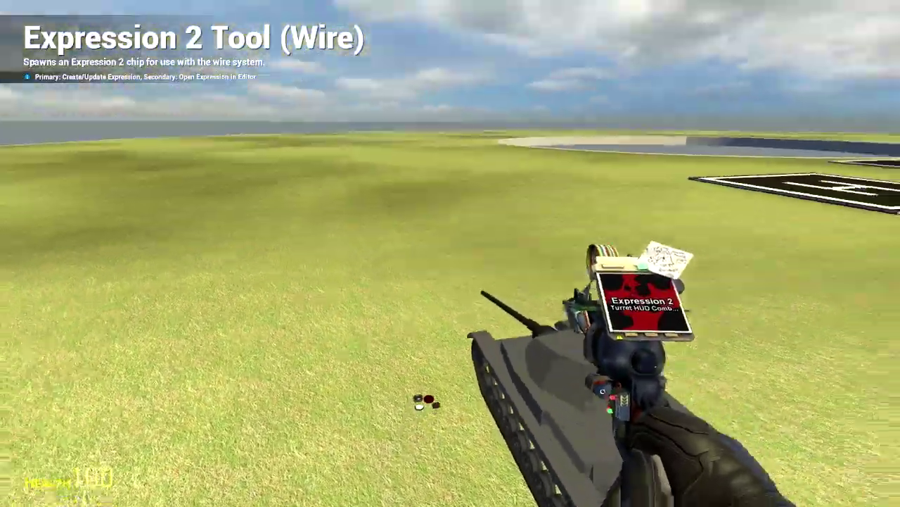
pyautogui.press('w')
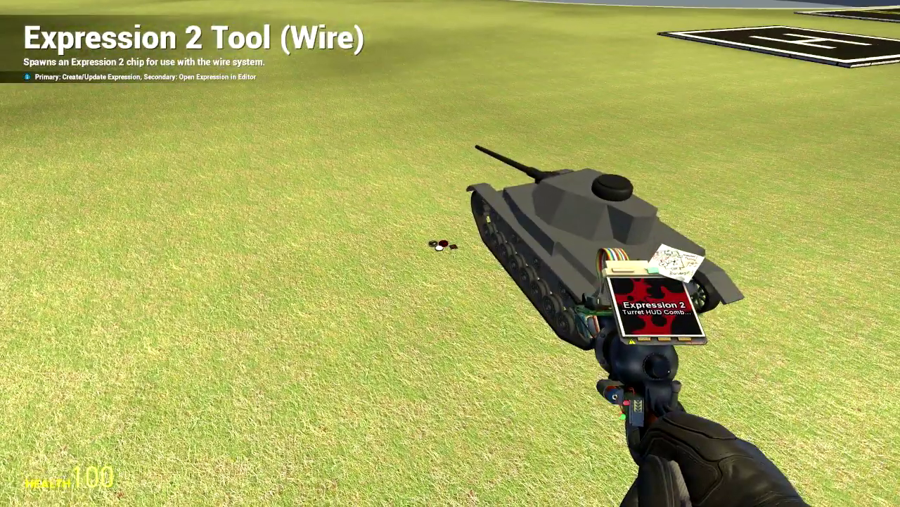